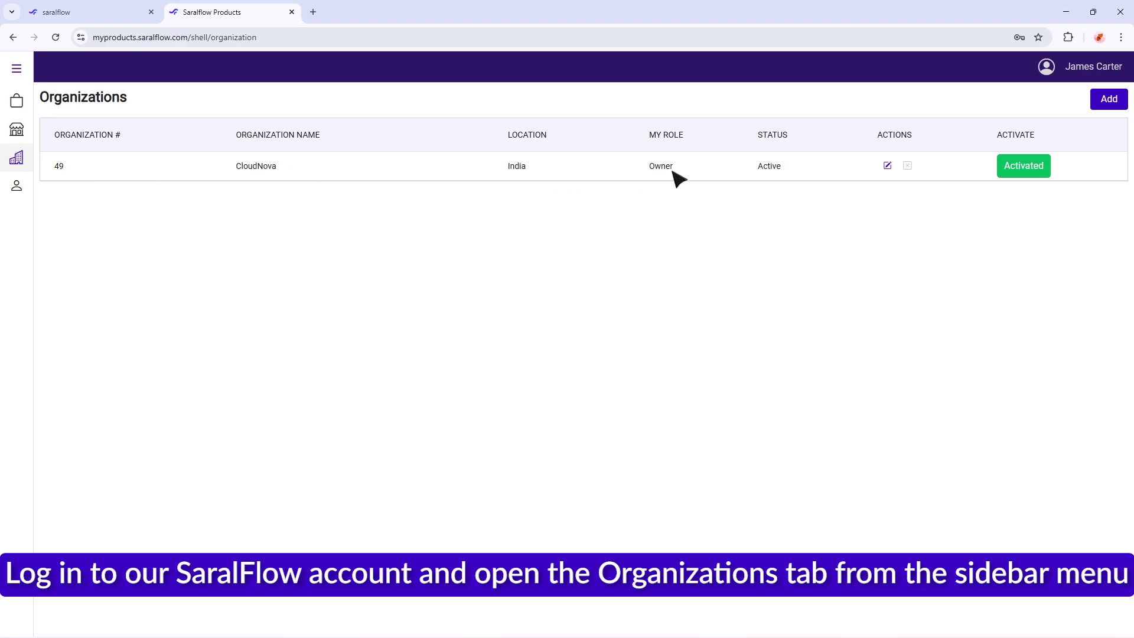
Edit CloudNova's details: enter its phone number, both address lines, city Mumbai and pincode
click(887, 166)
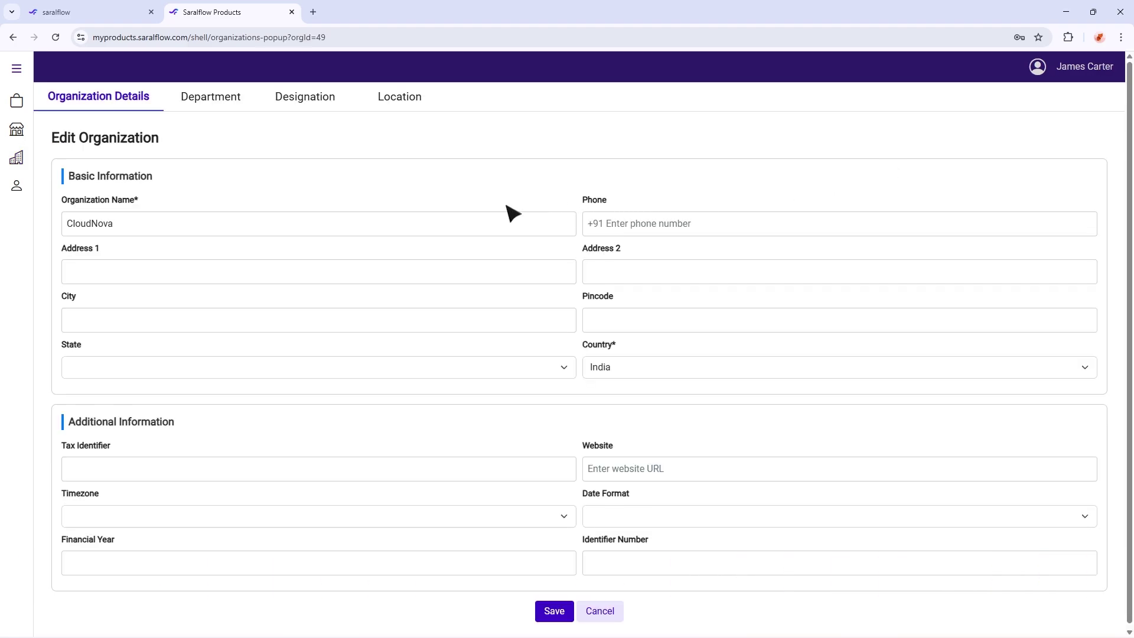
click(623, 224)
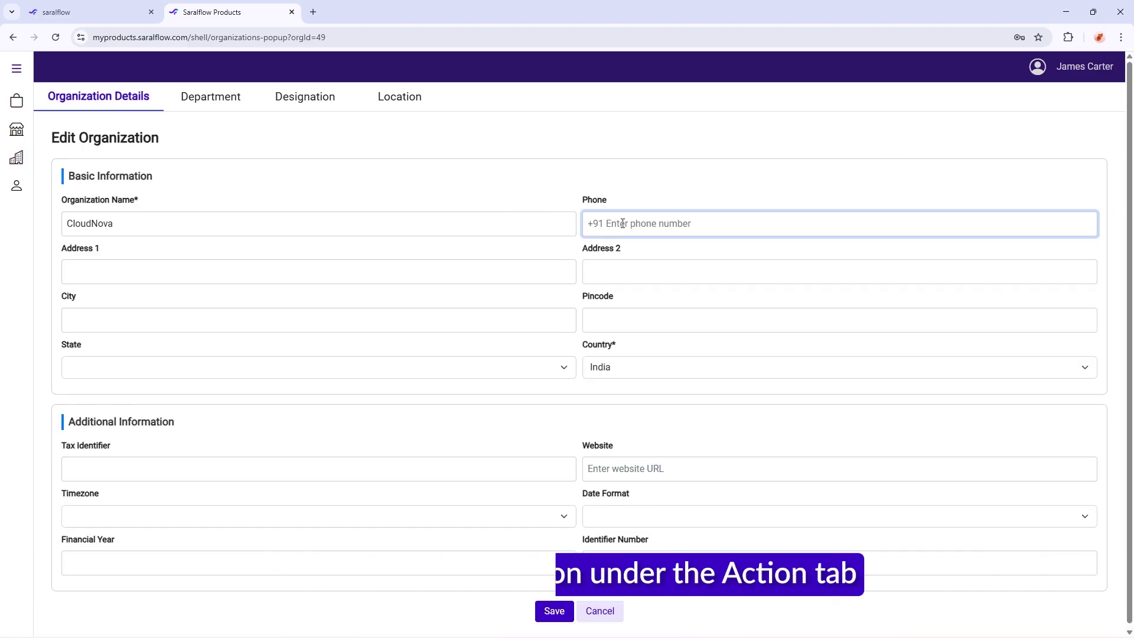
text(+91123456799)
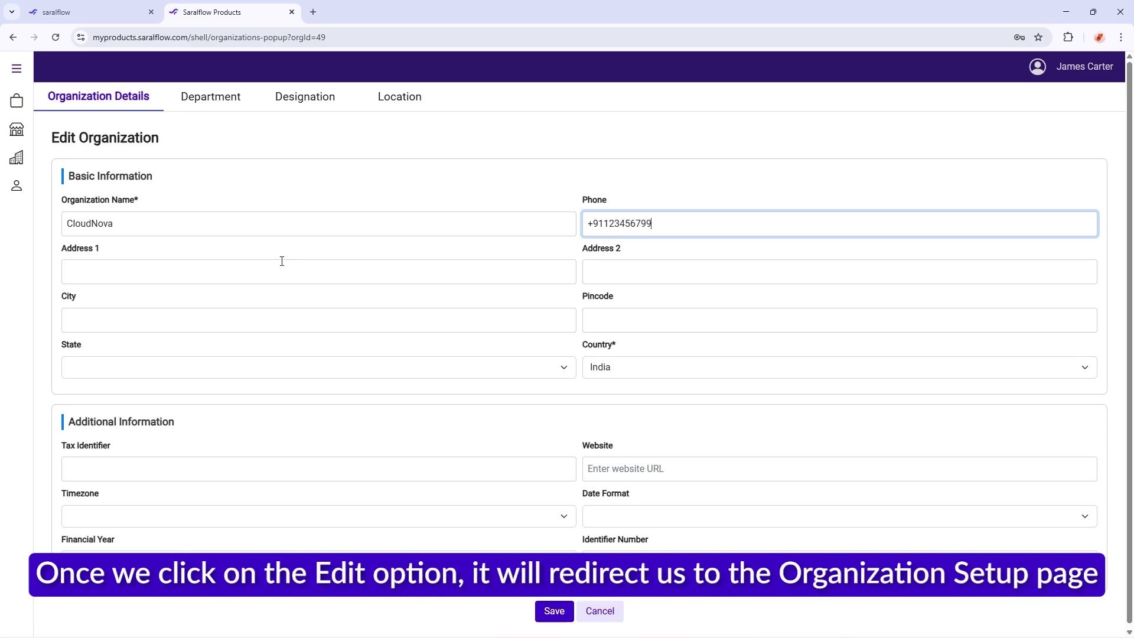
click(281, 265)
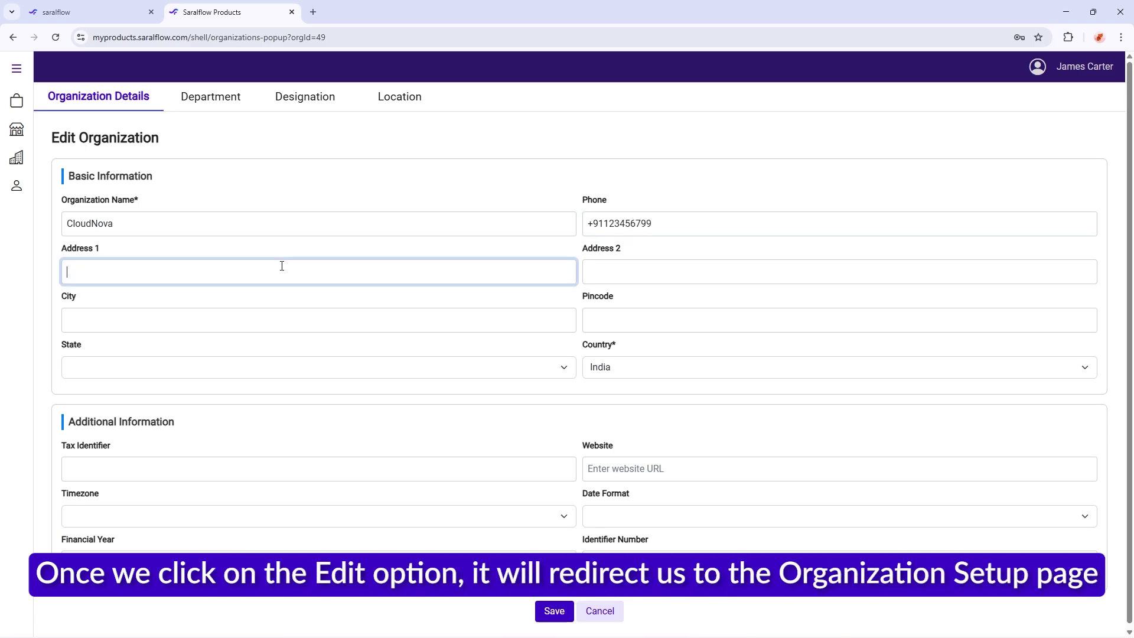
text(A)
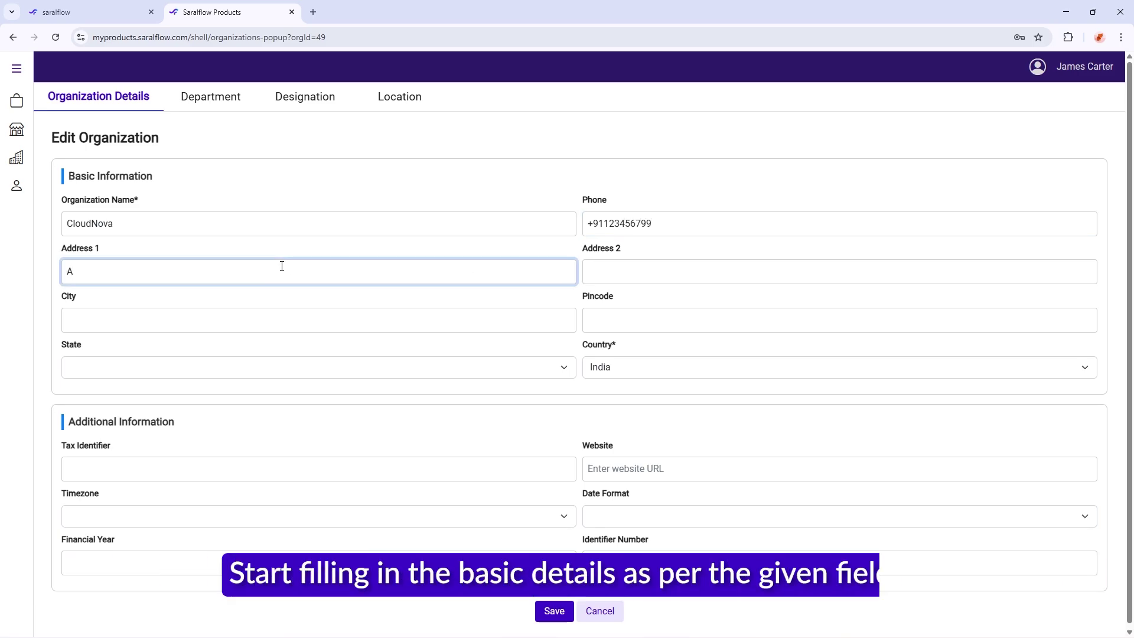
text(BC)
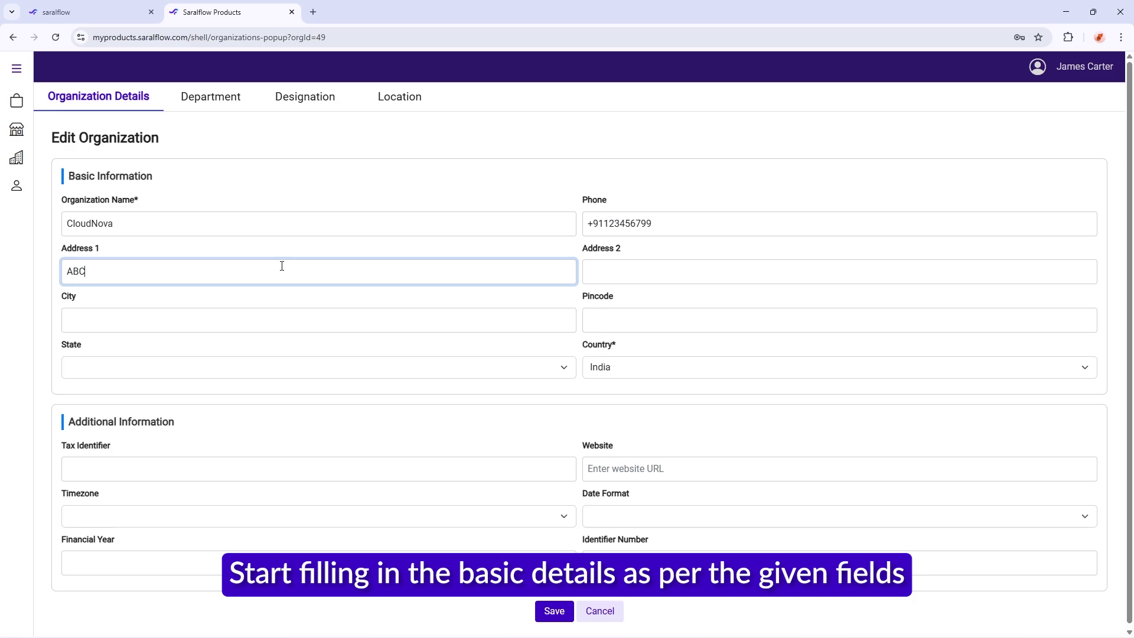
text( , flat 100)
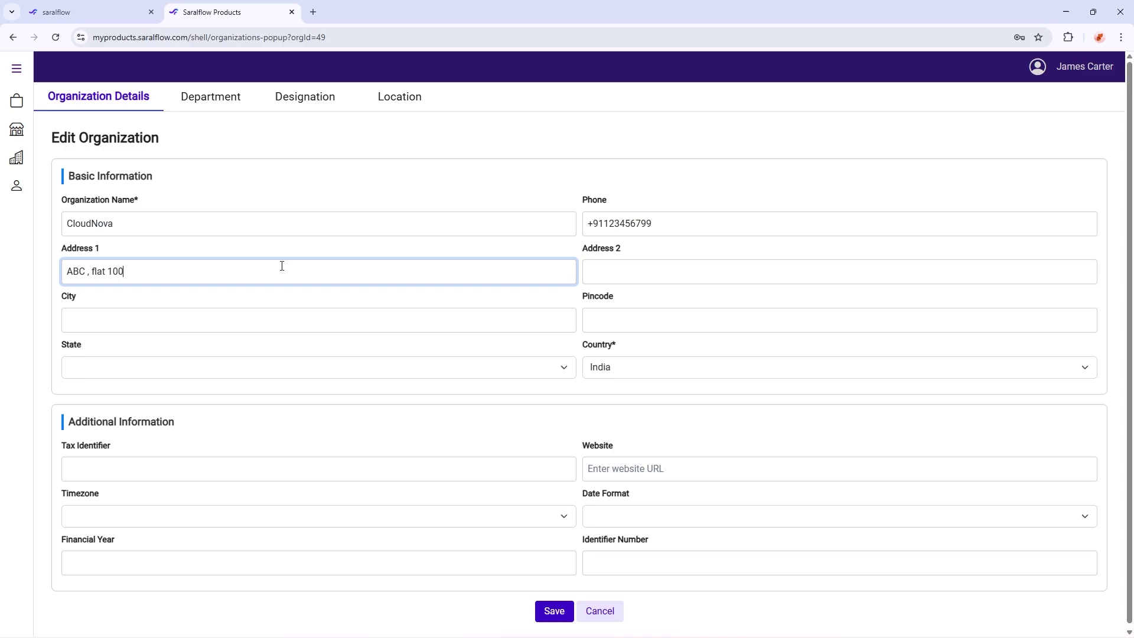
click(622, 274)
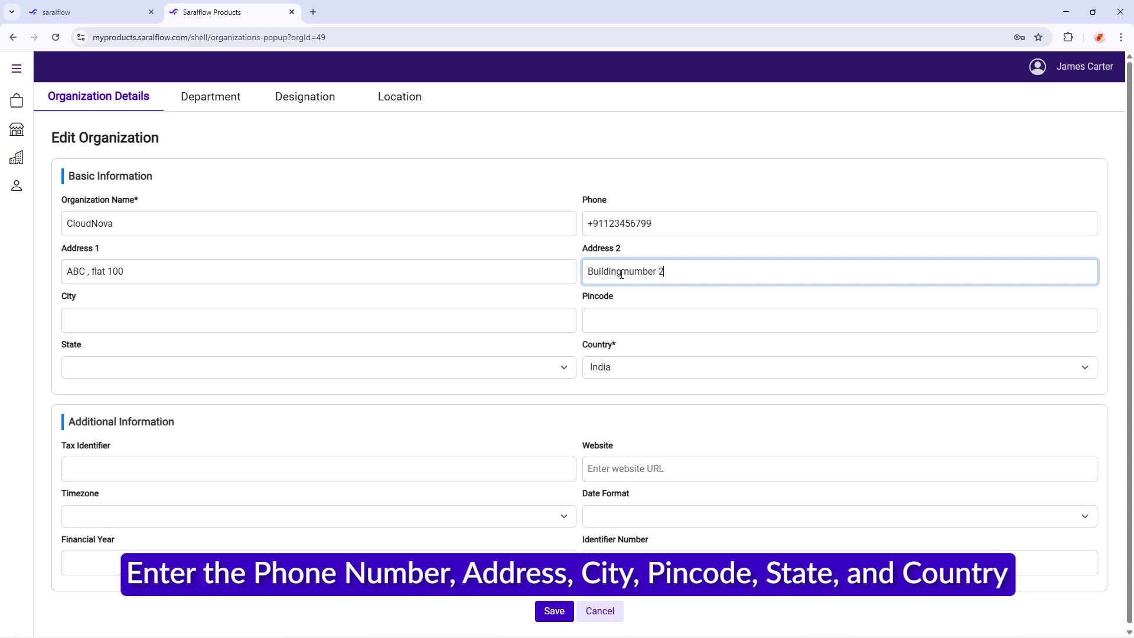
click(408, 325)
text(M)
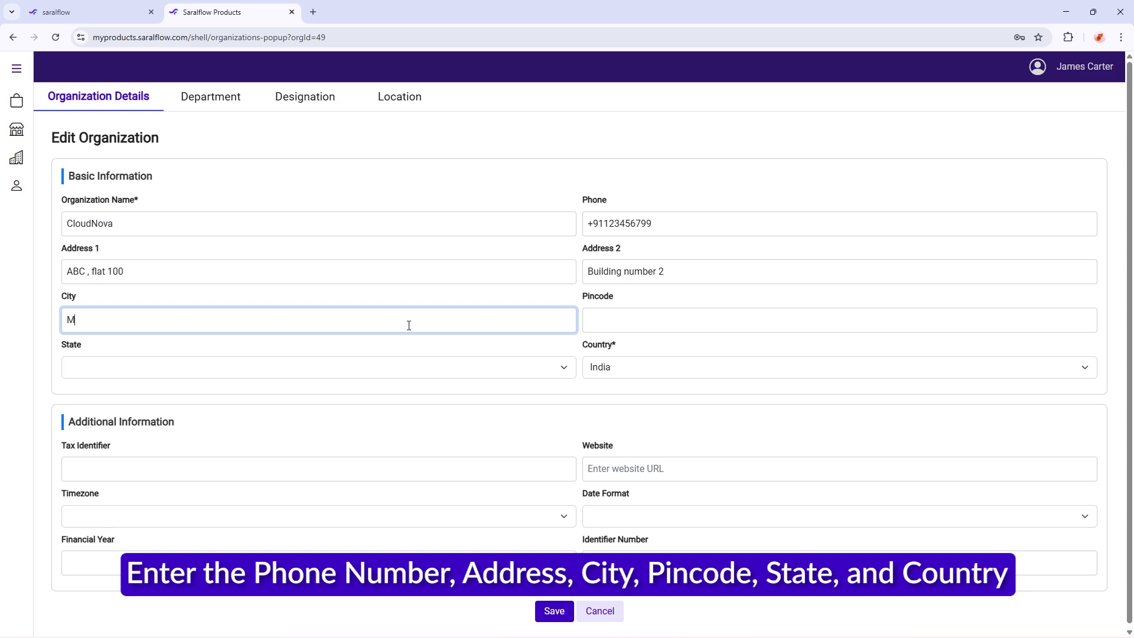
text(umbai)
click(630, 317)
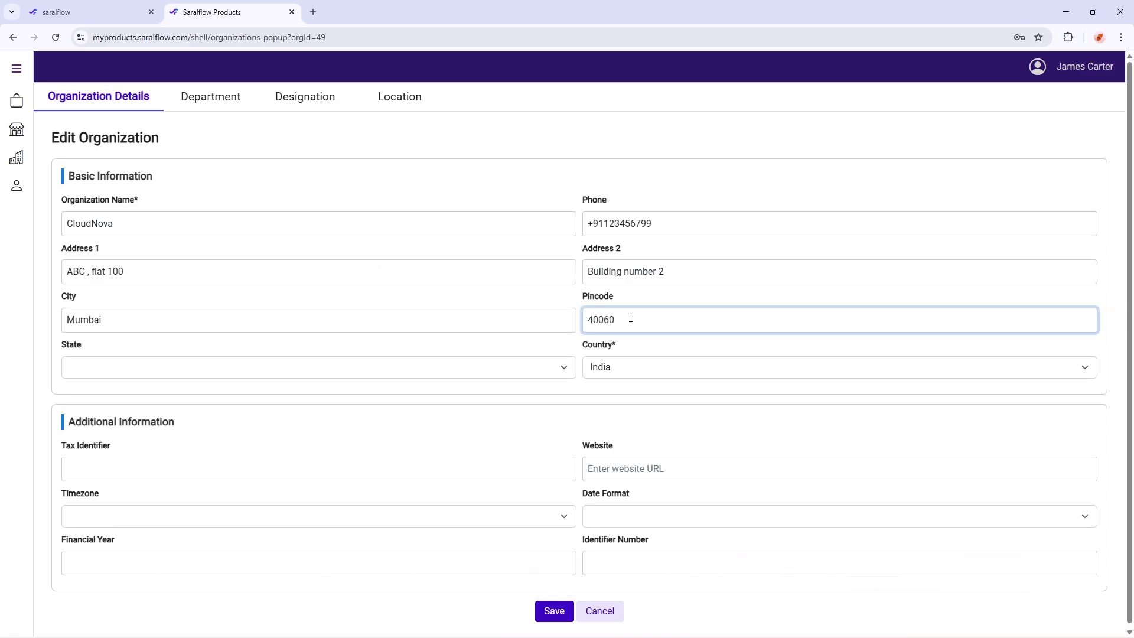
click(258, 370)
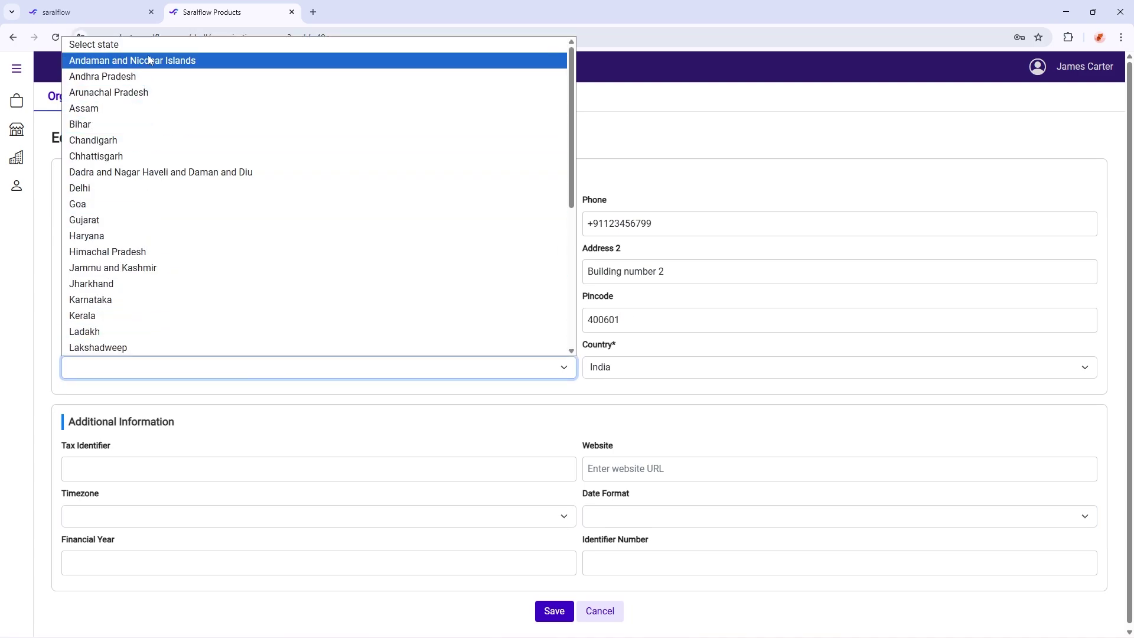
Set CloudNova's state to Maharashtra and keep India as the country
scroll(157, 327, down, 4)
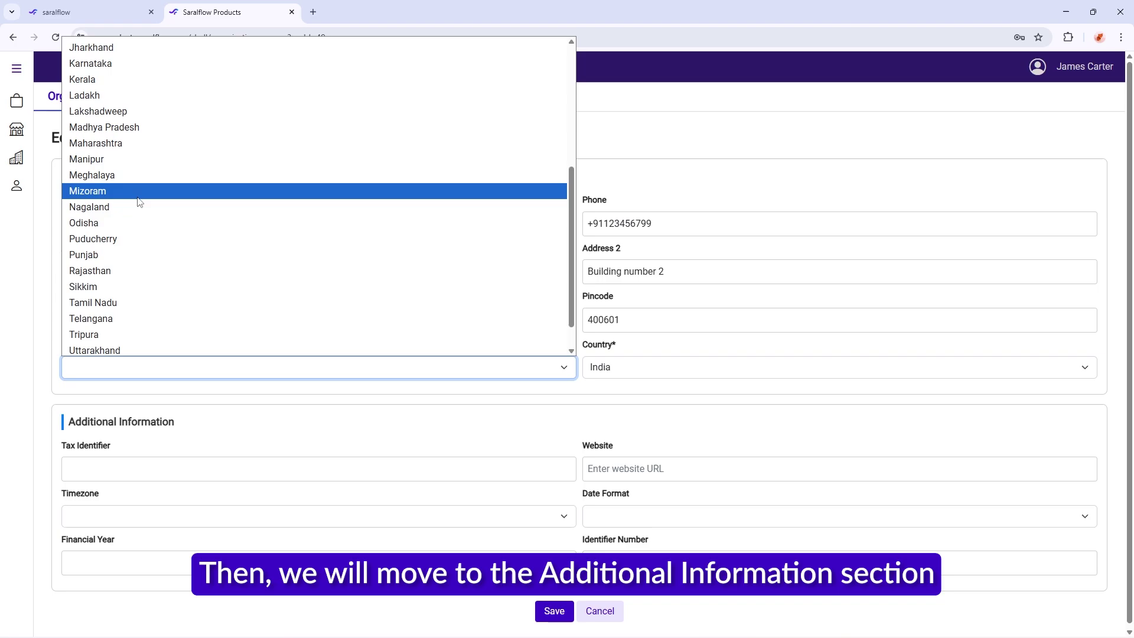
click(144, 152)
click(632, 368)
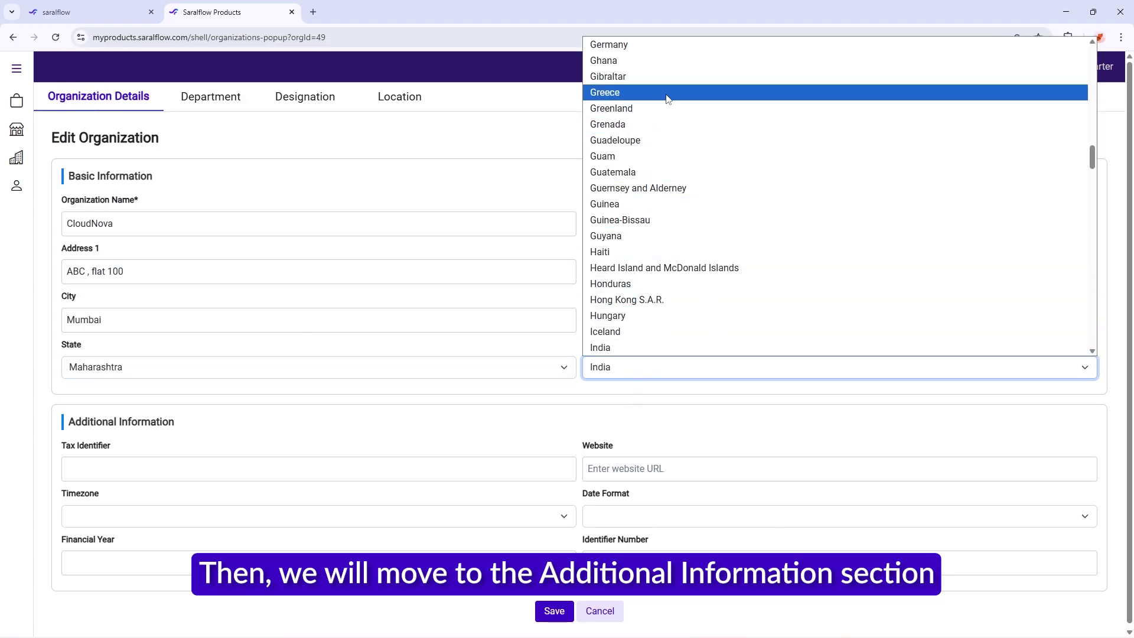
scroll(630, 236, down, 5)
click(627, 113)
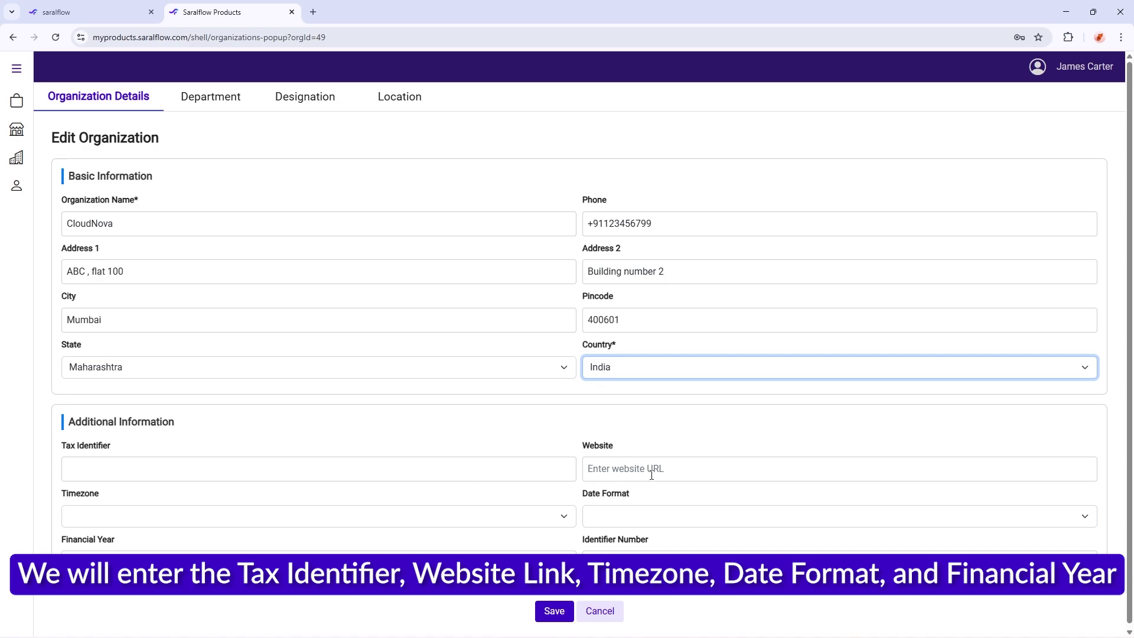
click(138, 465)
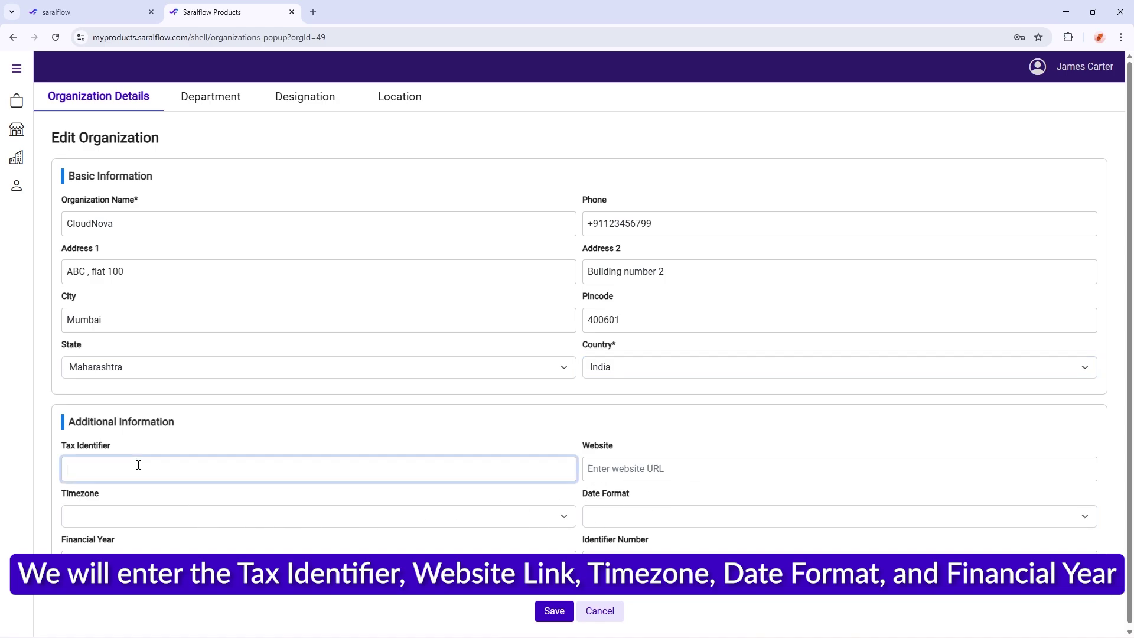
click(629, 474)
Set timezone Asia/Kolkata and date format DD/MM/YYYY, then save the organization details
click(216, 519)
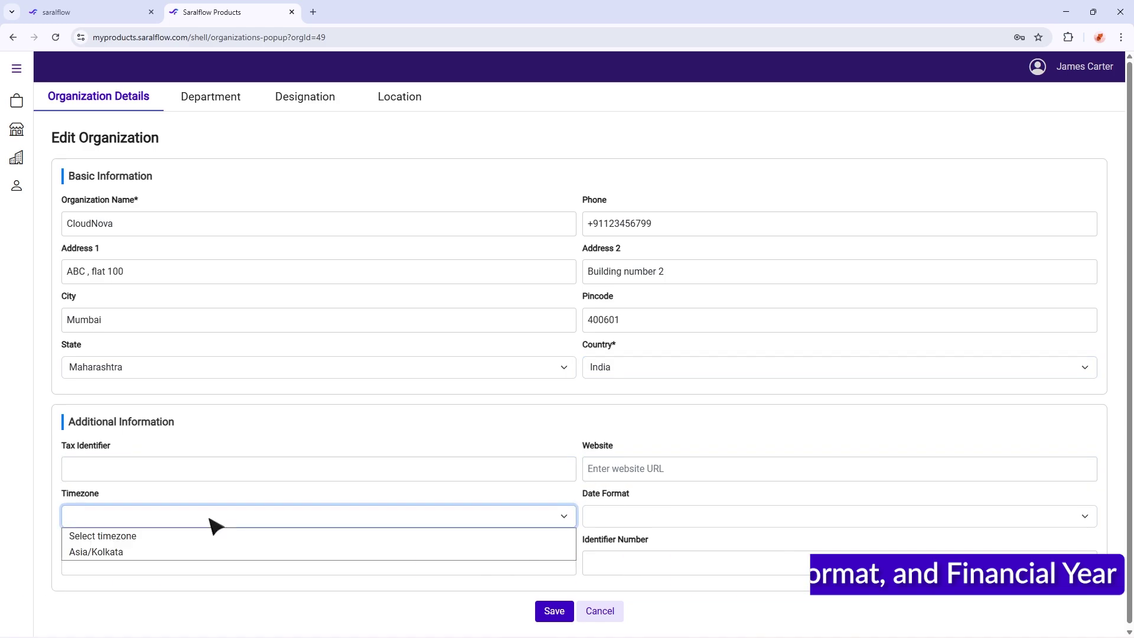
click(98, 552)
click(612, 521)
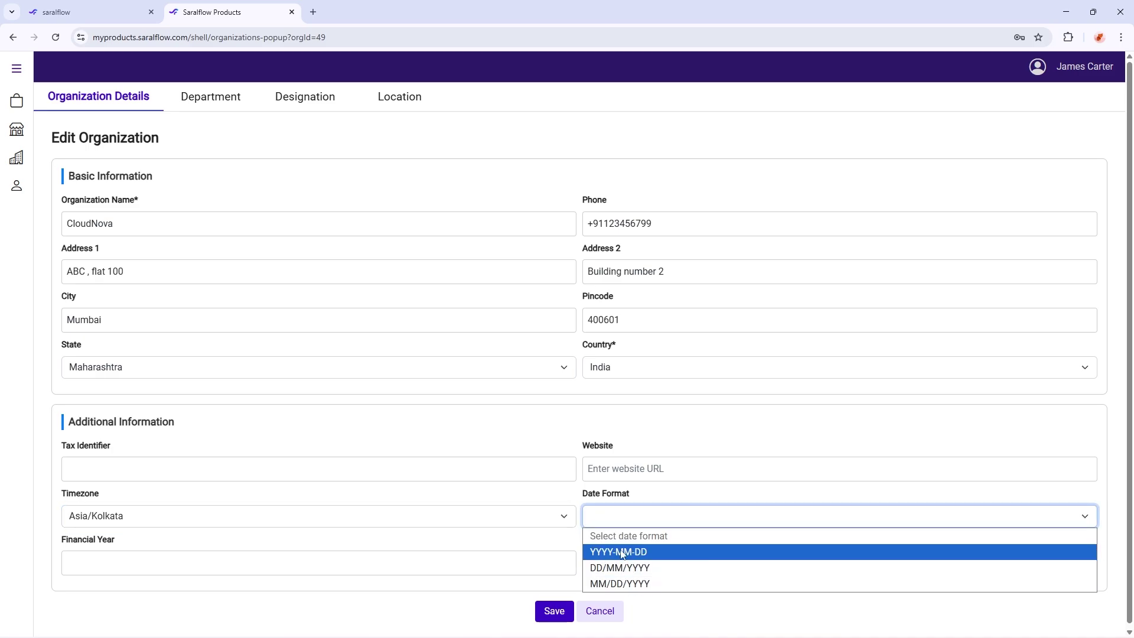
click(630, 567)
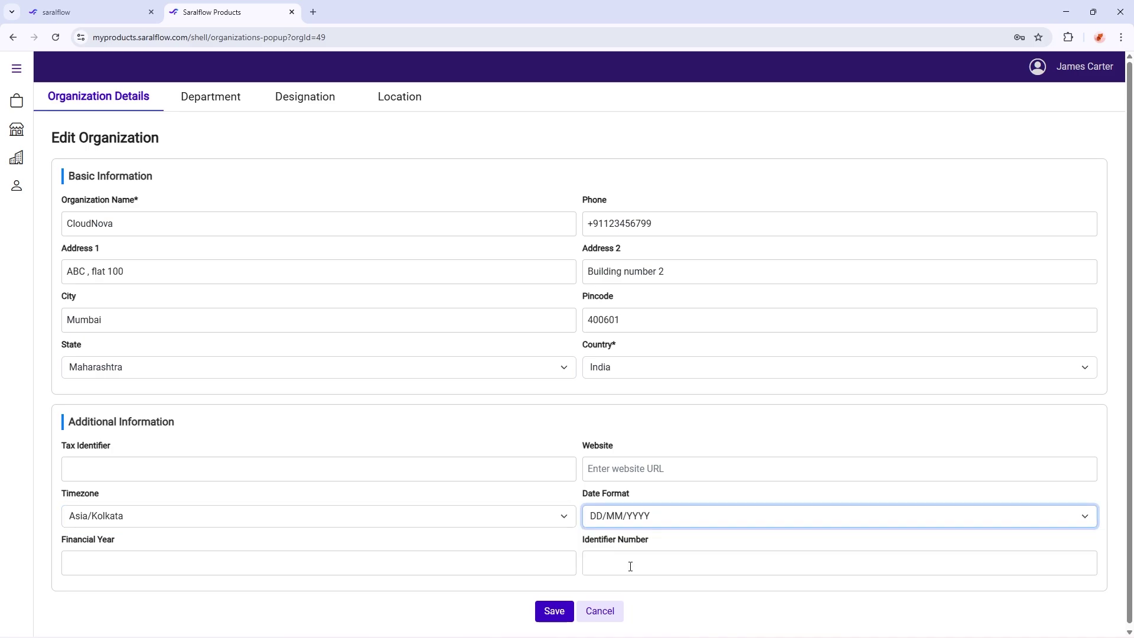
click(260, 562)
click(839, 561)
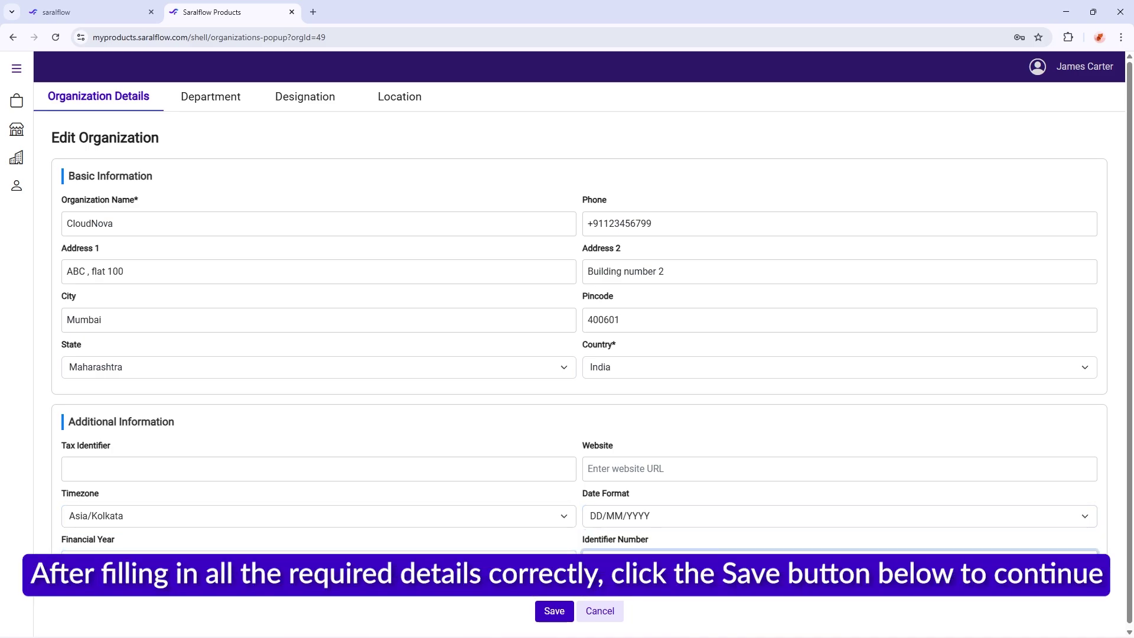
click(550, 611)
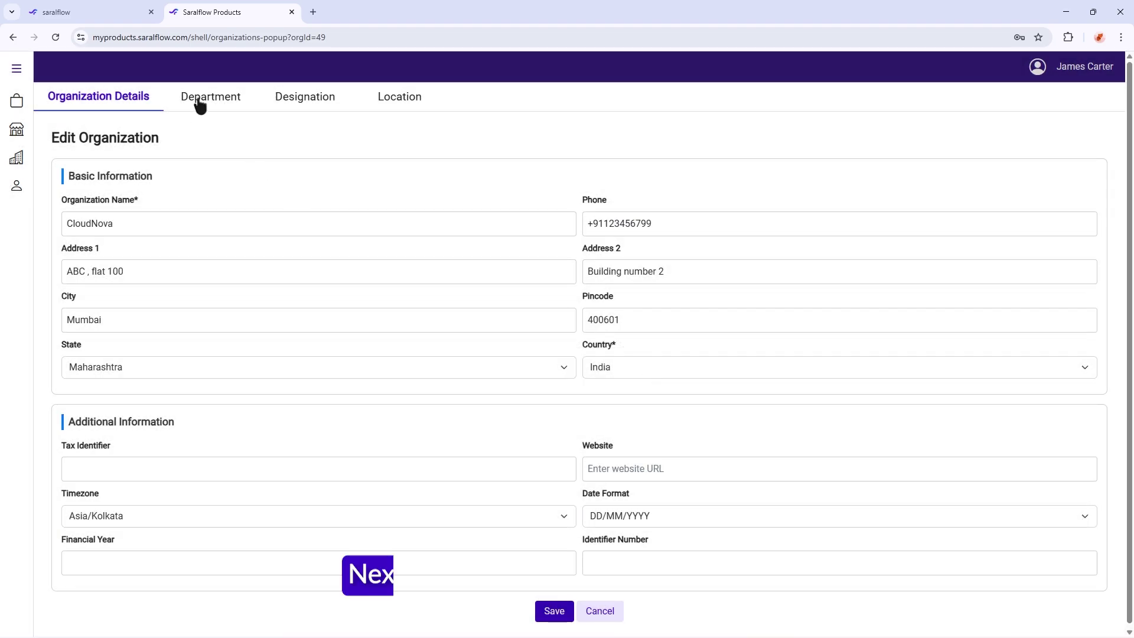
click(200, 104)
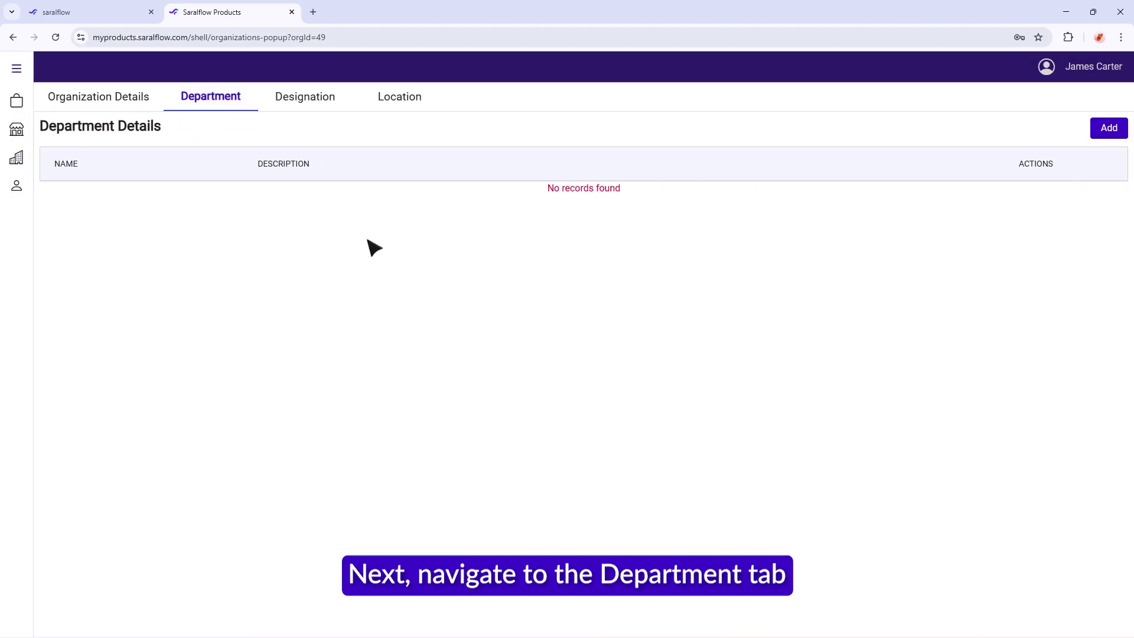
Add department 'Software Development' with description 'Developing Software', correcting the typo, and save
click(1106, 137)
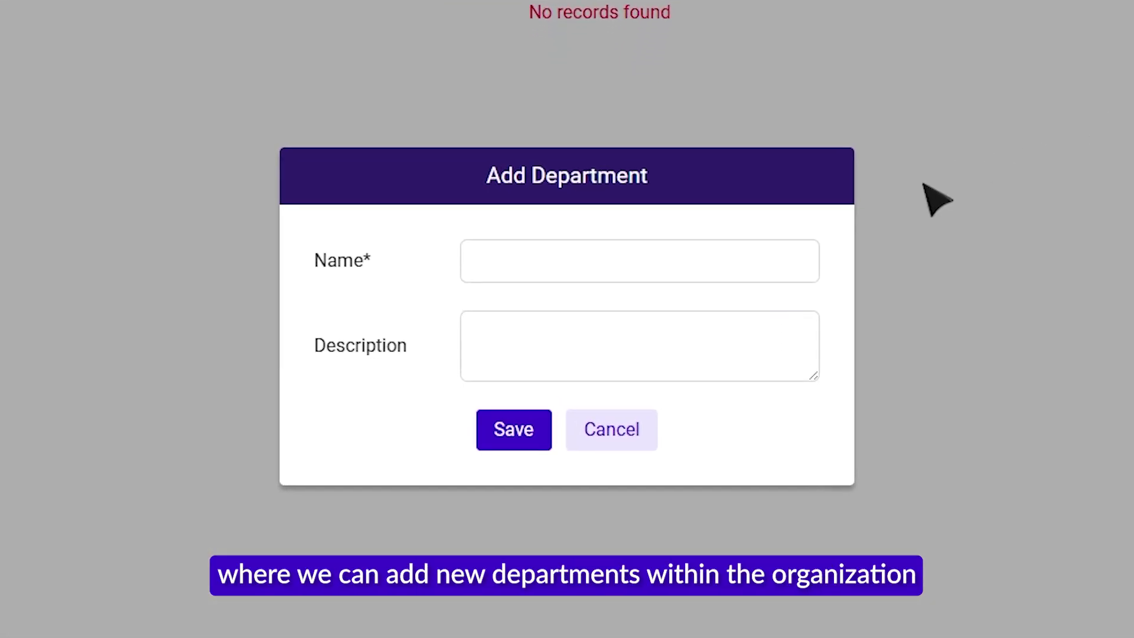
click(644, 311)
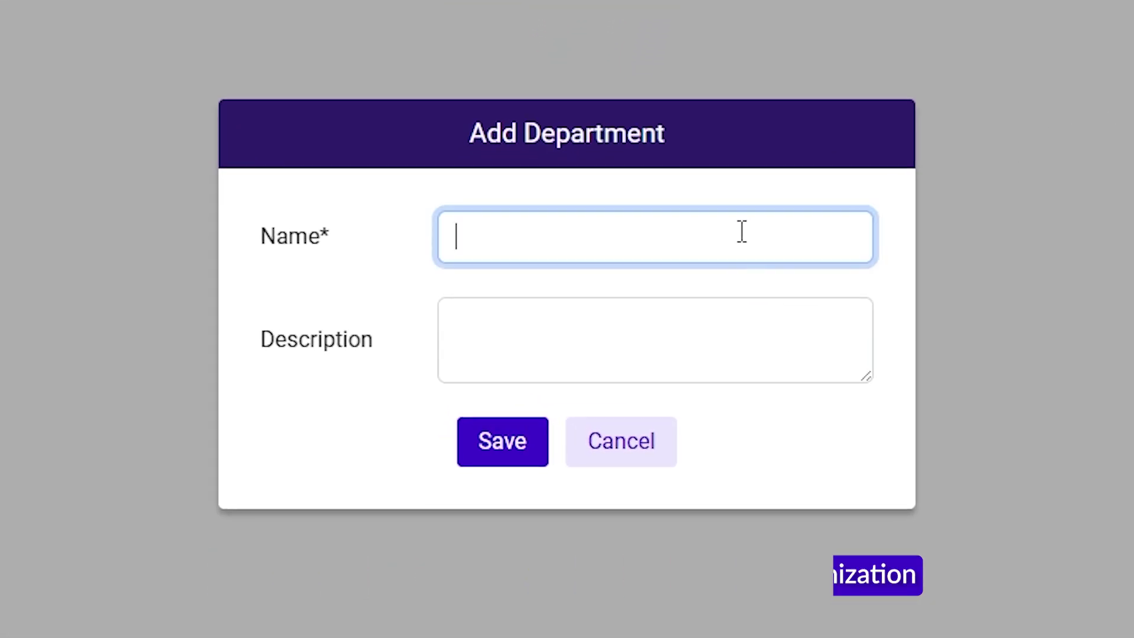
text(Soft)
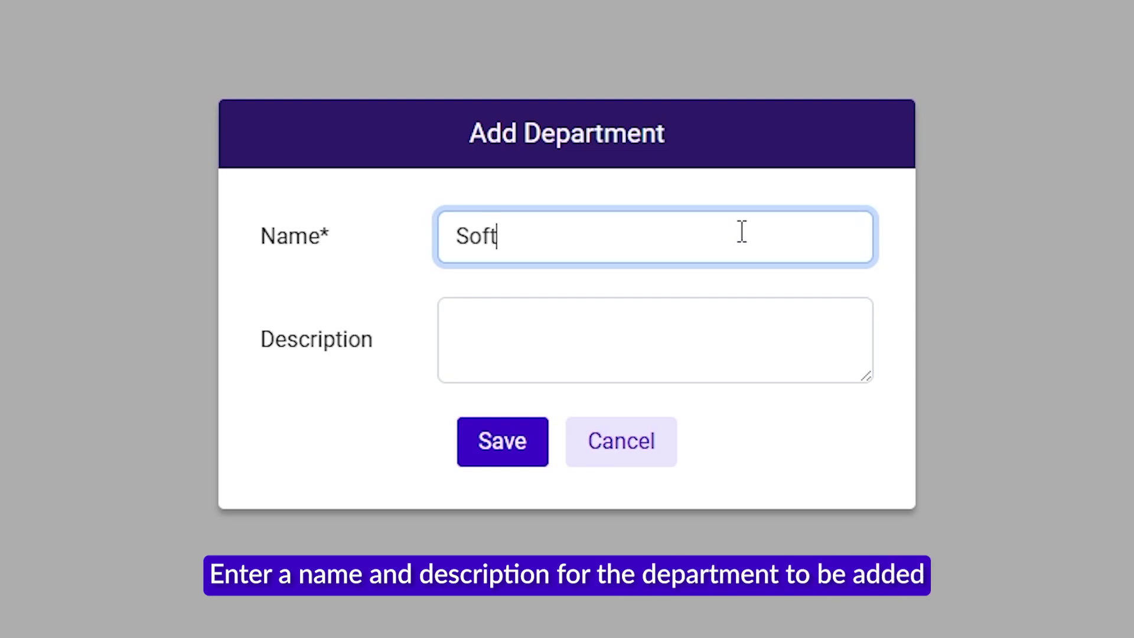
text(ware De)
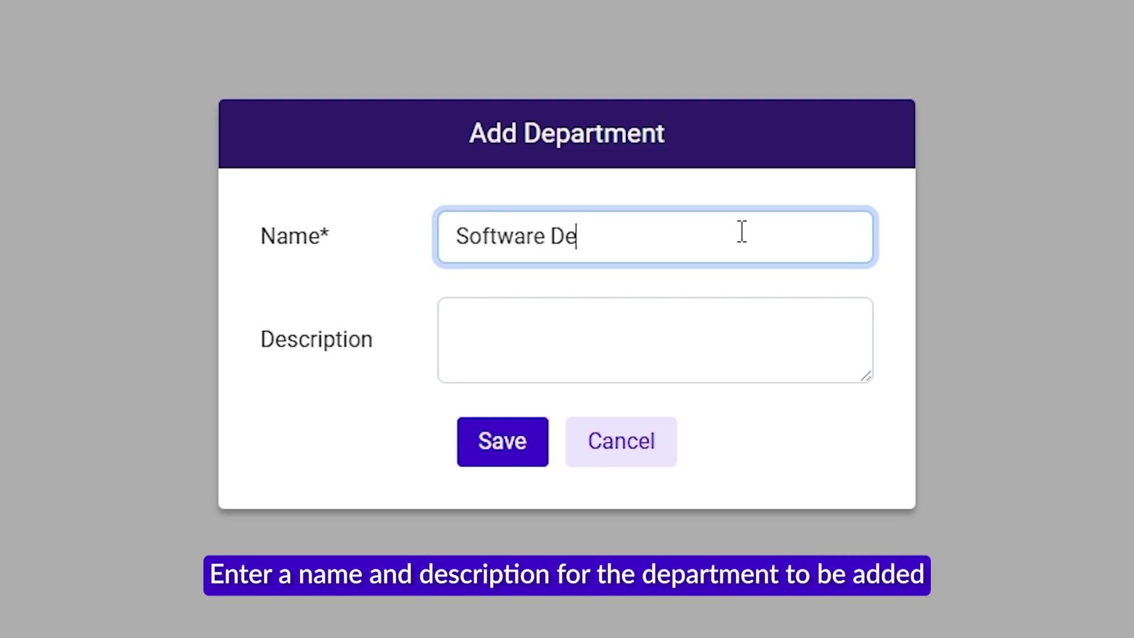
text(velopment)
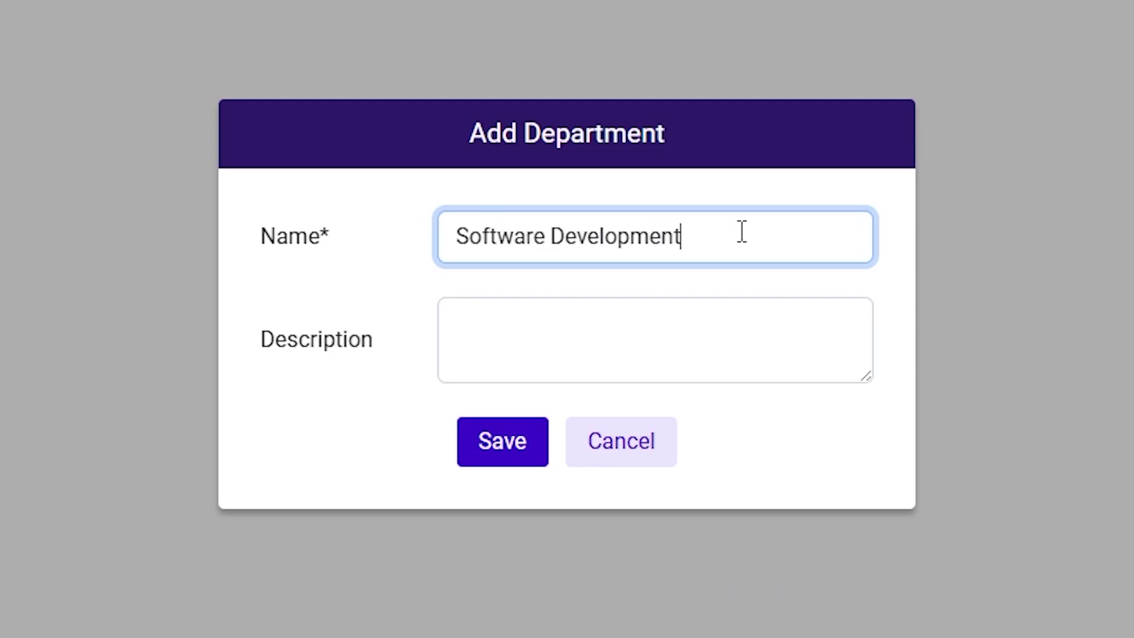
click(757, 319)
text(Developing S)
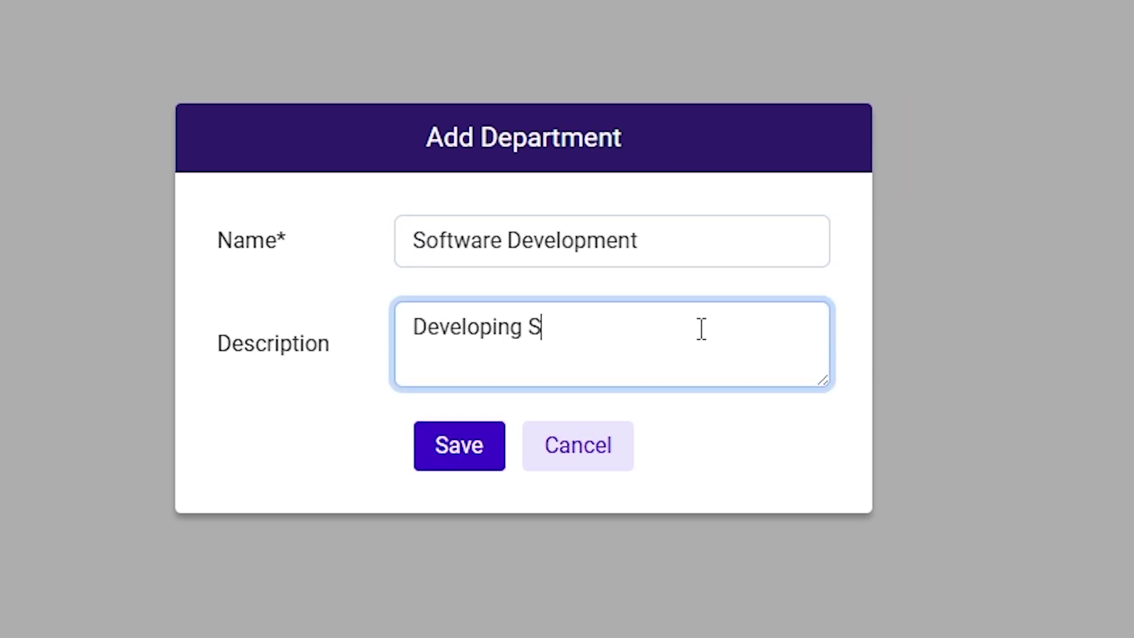
text(oftwaw)
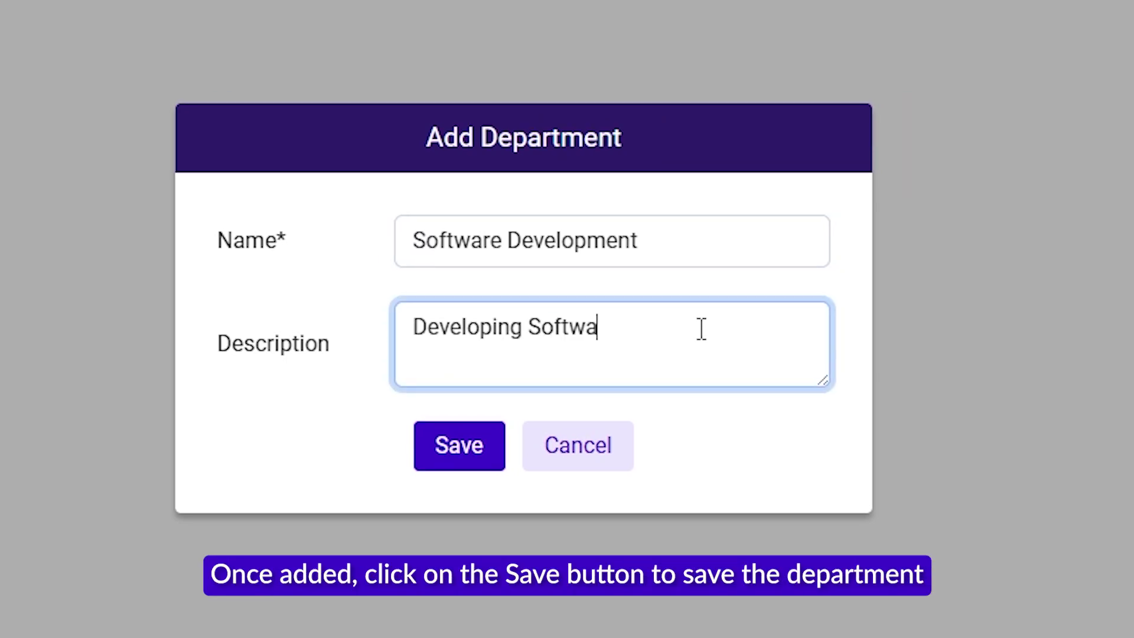
text(re)
key(BackSpace)
key(BackSpace)
key(BackSpace)
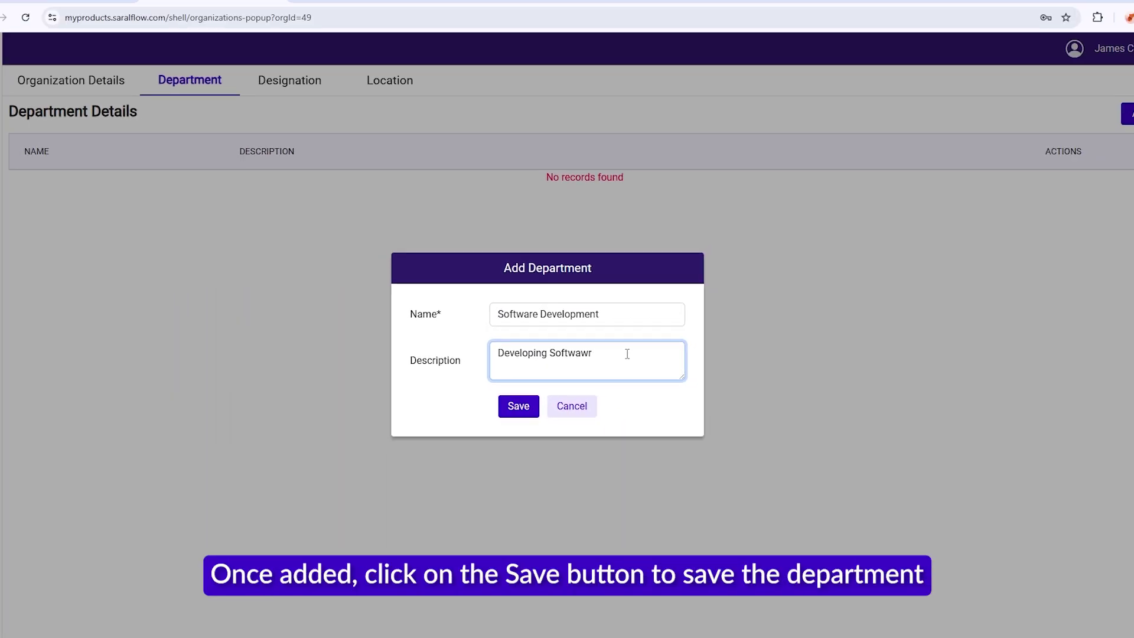
text(r)
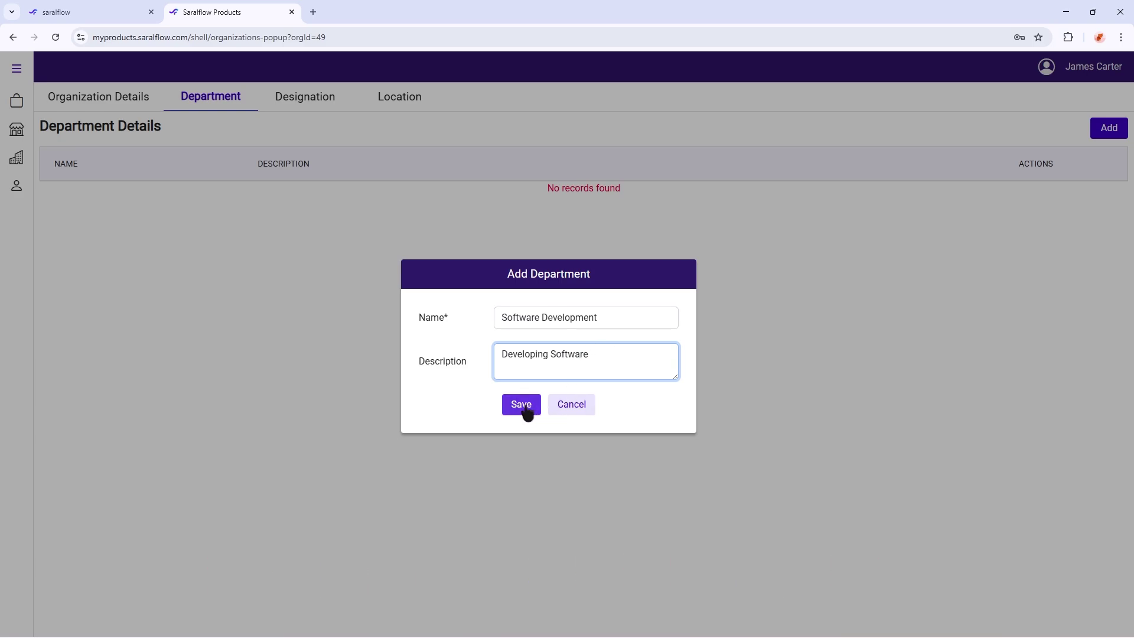
click(523, 405)
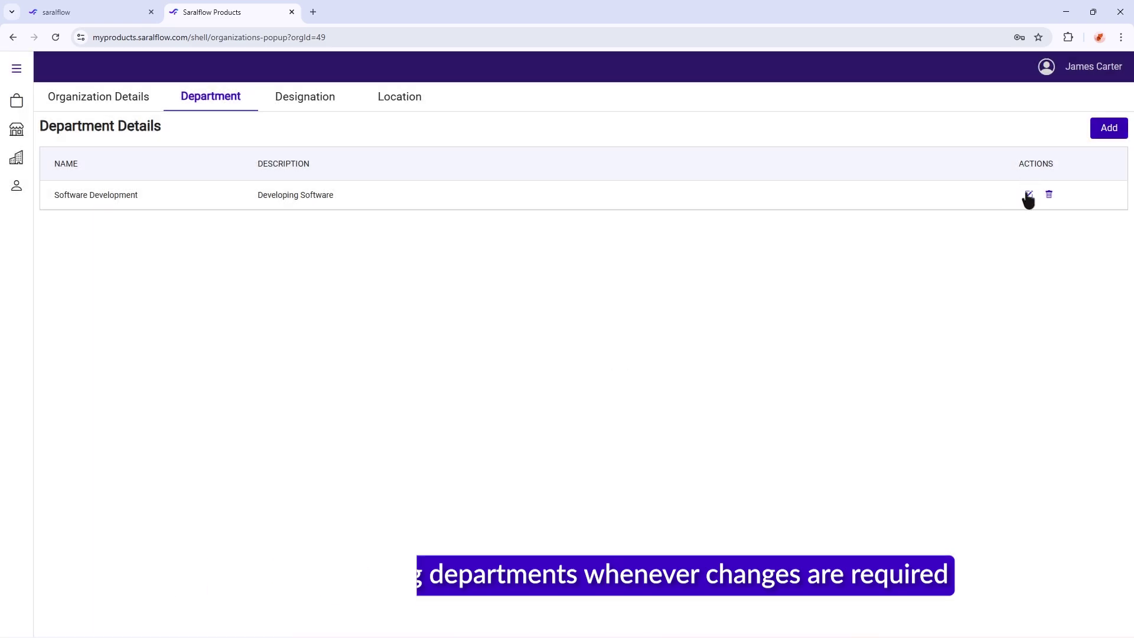
click(1028, 196)
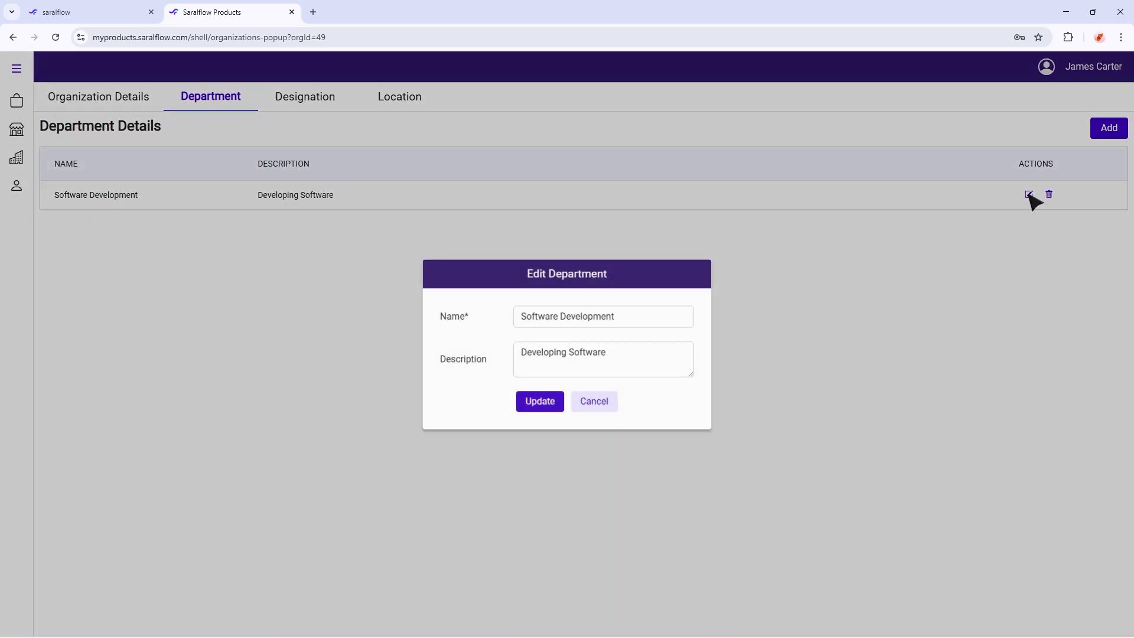
click(552, 406)
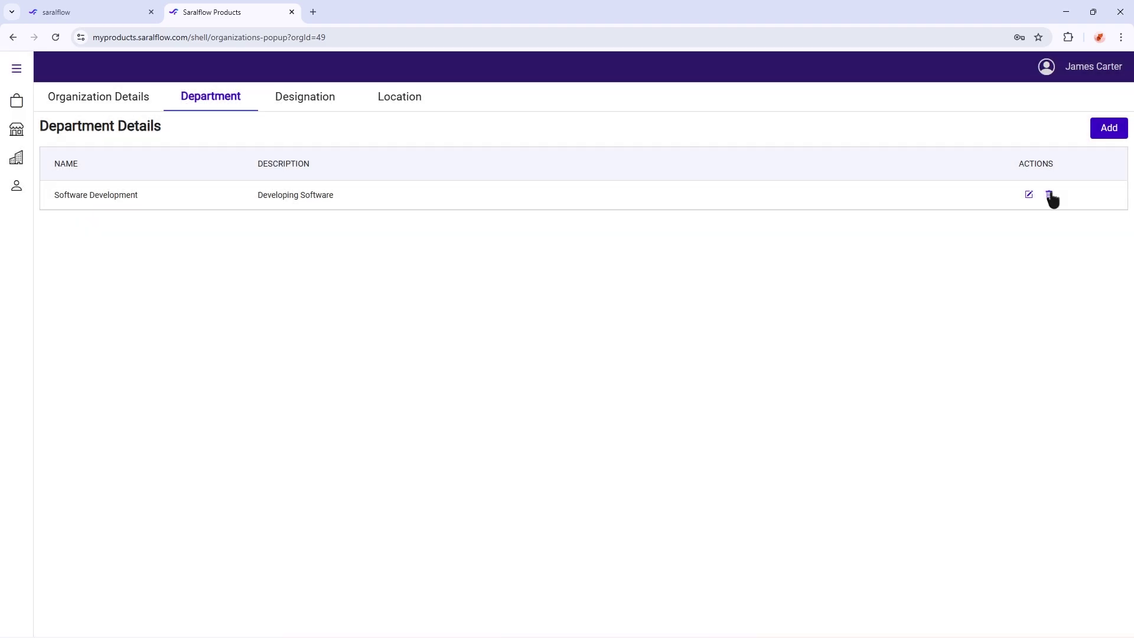
click(1049, 194)
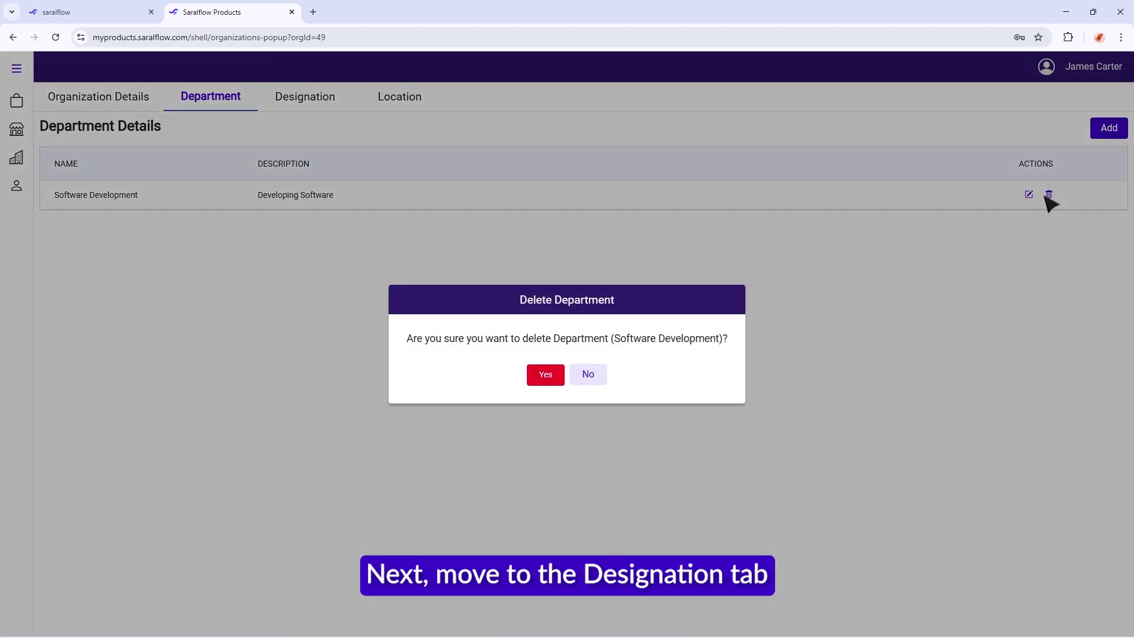
click(589, 374)
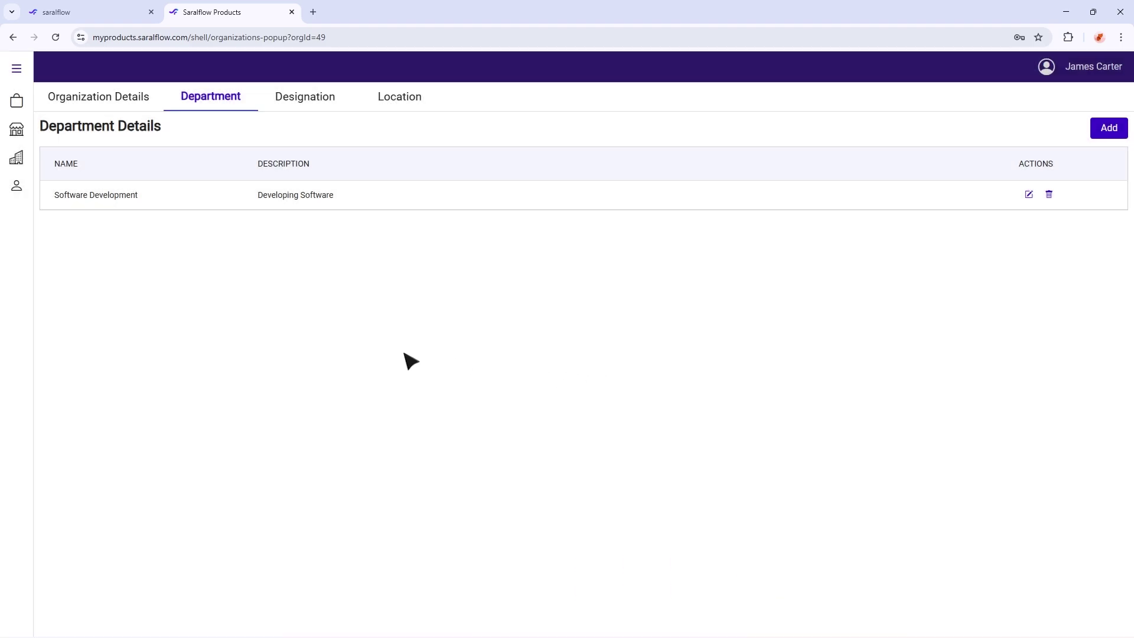
Add designation 'Software Developer' described as 'Designation for Software Developer', fixing the misspelling, and save
click(303, 100)
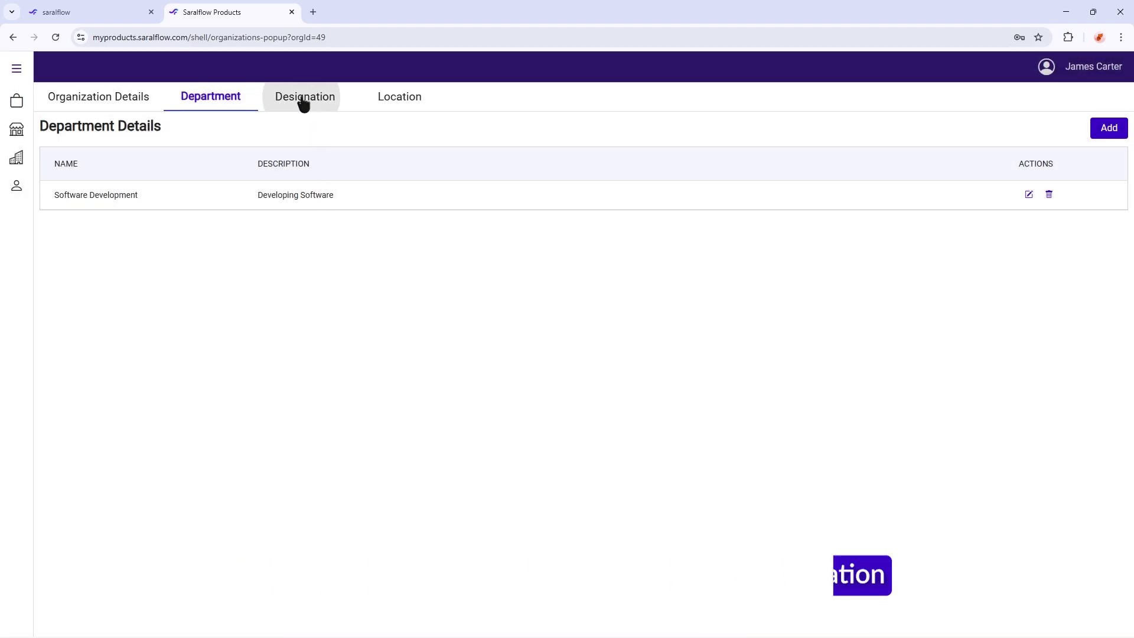
click(1110, 130)
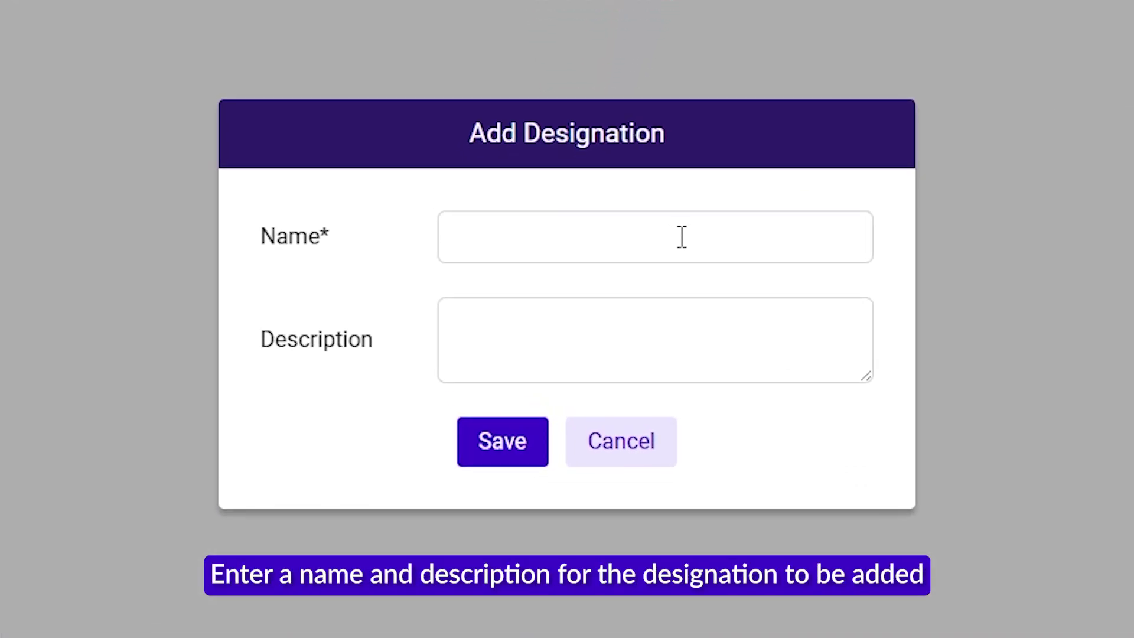
click(653, 269)
text(Sof)
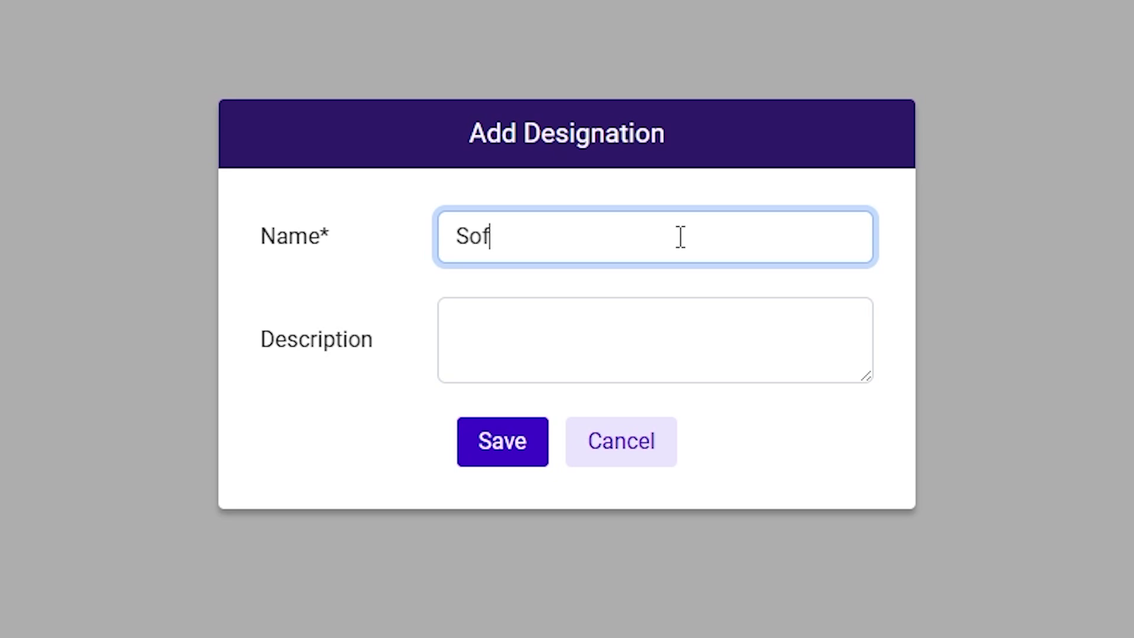
text(tware Developer)
click(629, 340)
text(De)
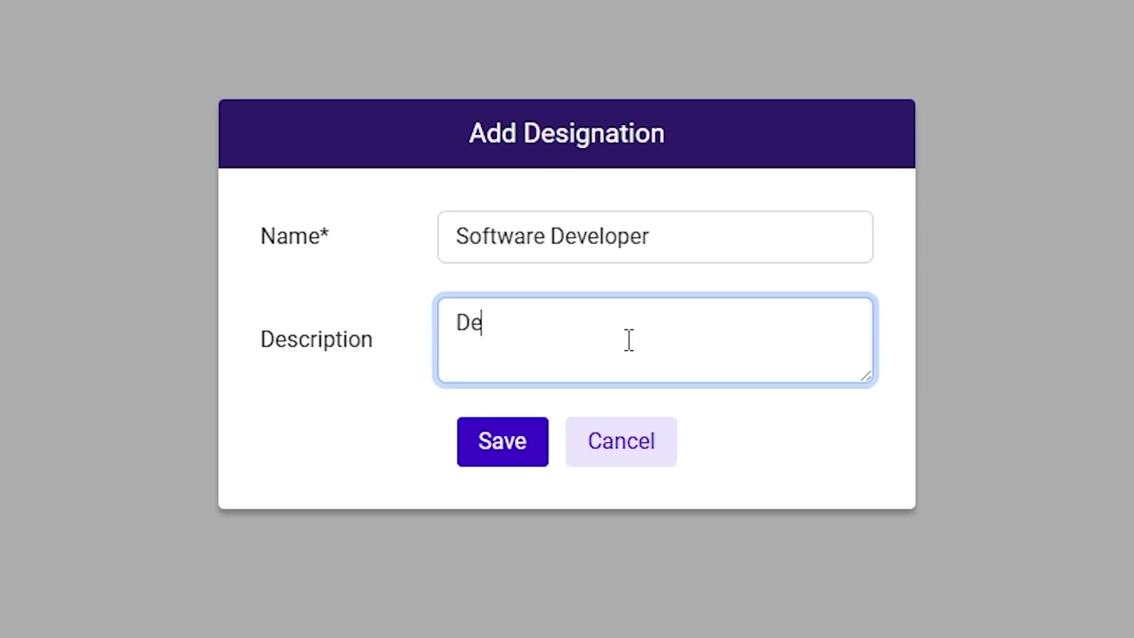
text(signation)
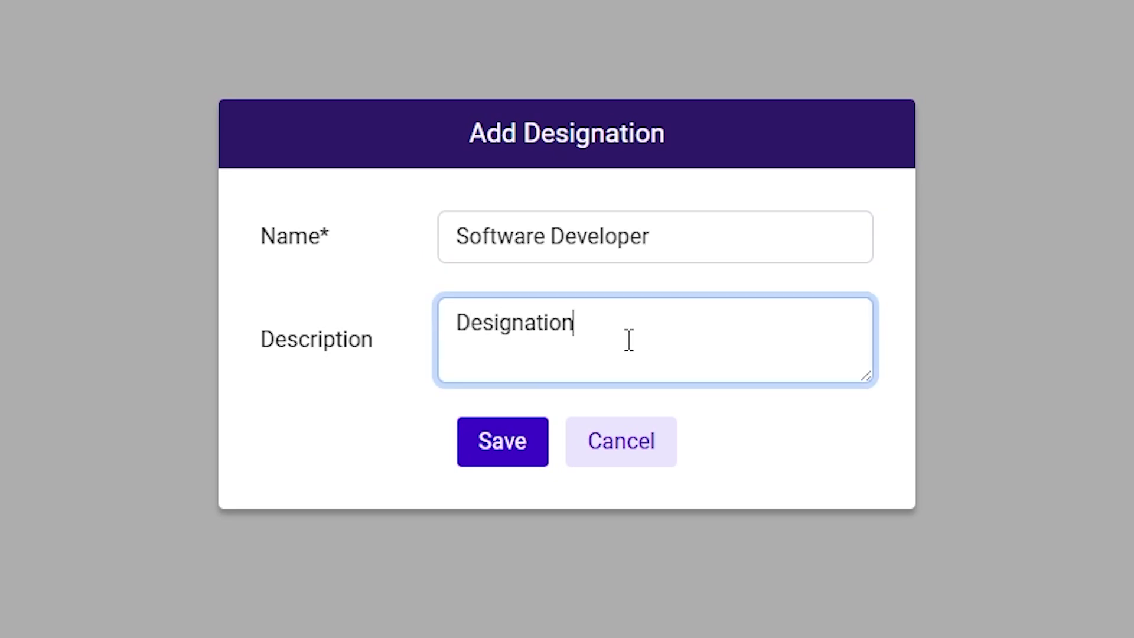
text( for Software Deve)
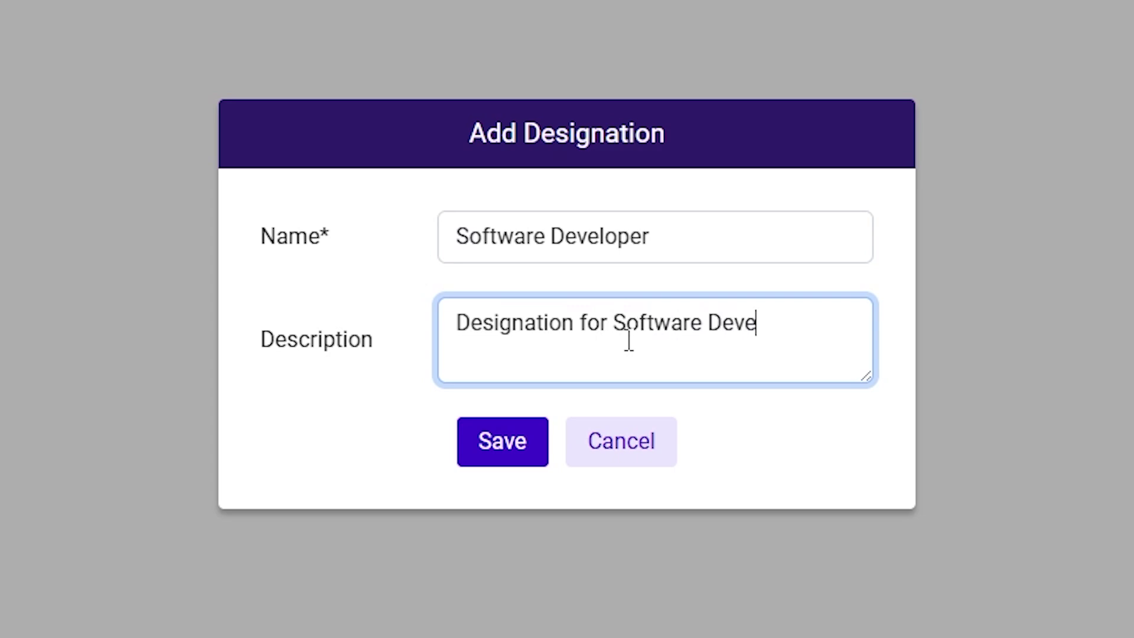
text(oper)
click(751, 324)
text(l)
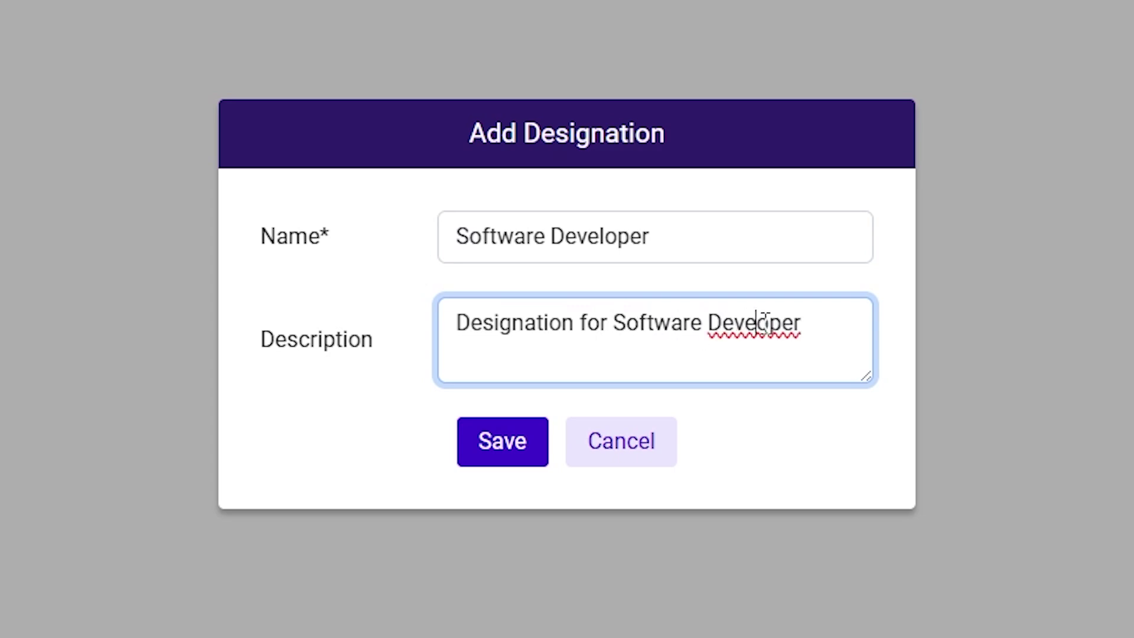
text(l)
click(821, 333)
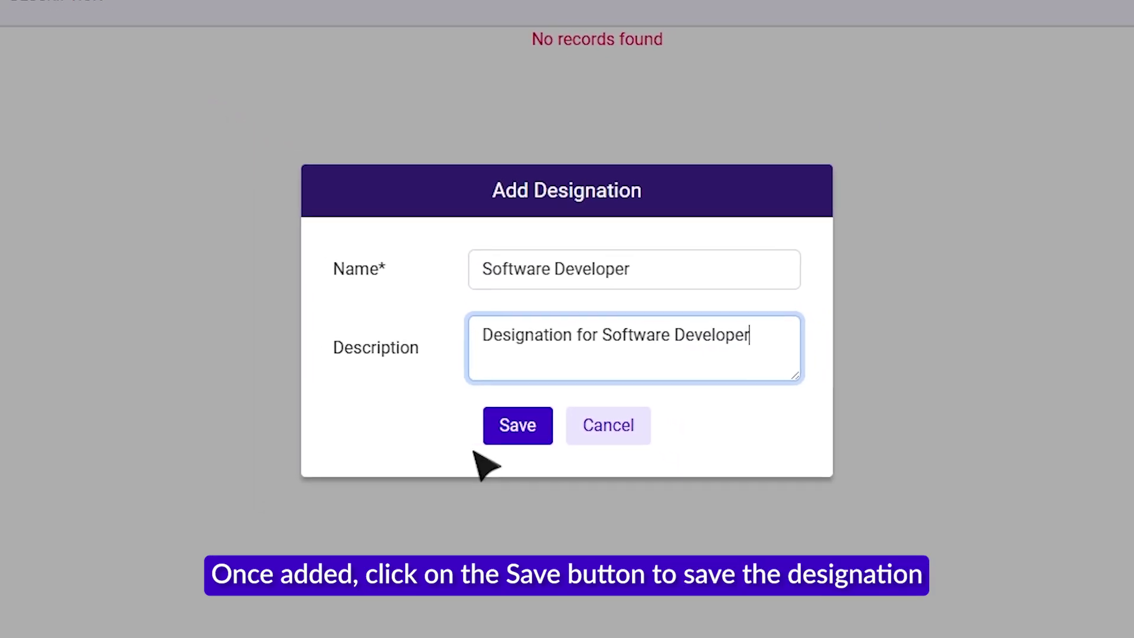
click(525, 417)
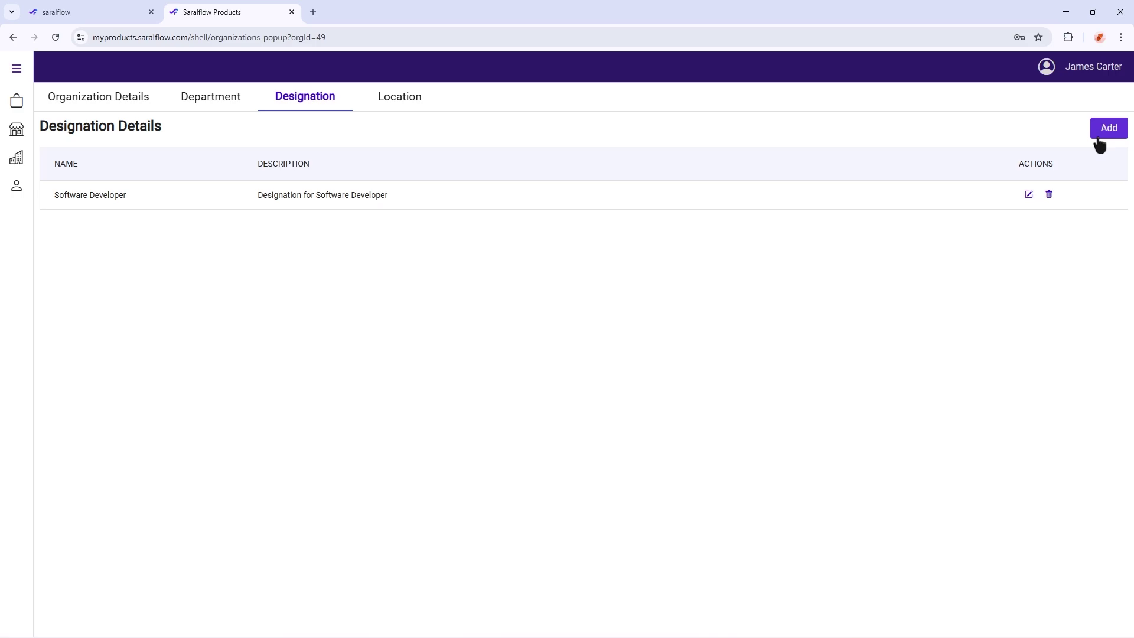
Add a 'Software Developer Trainee' designation with a trainee-role description and save it
click(1097, 138)
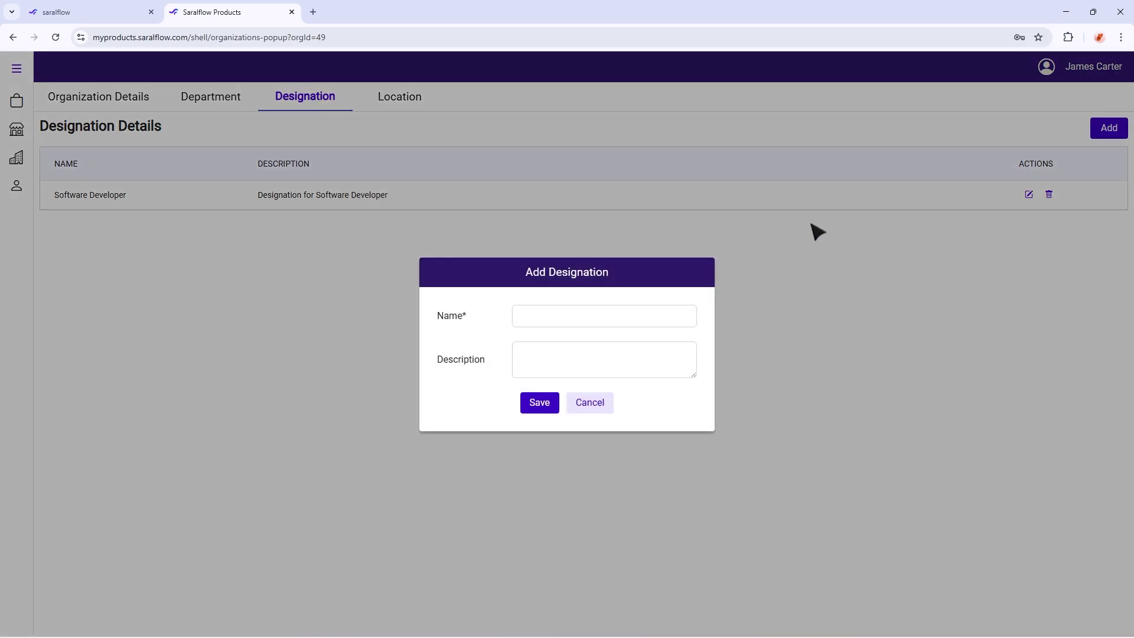
click(568, 314)
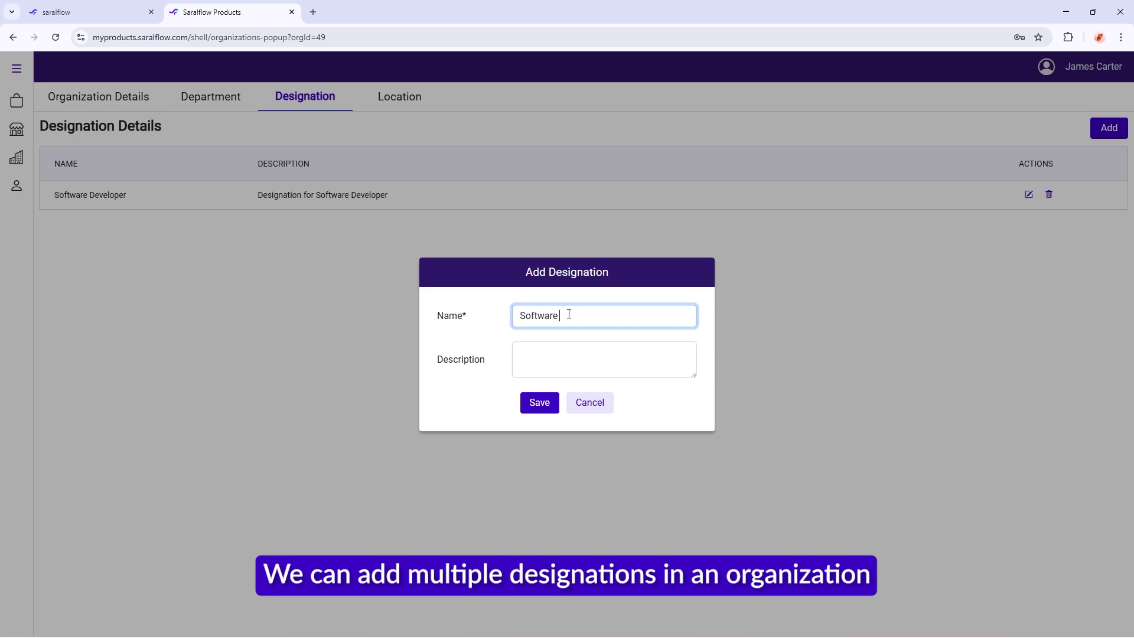
text(Software Developer Trainee)
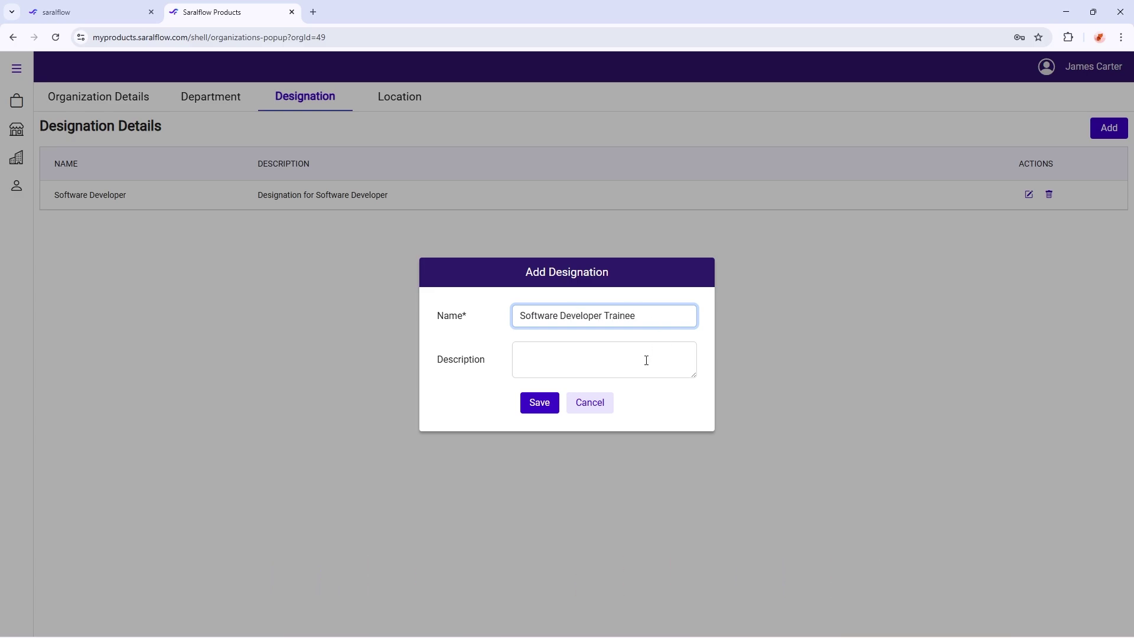
click(645, 360)
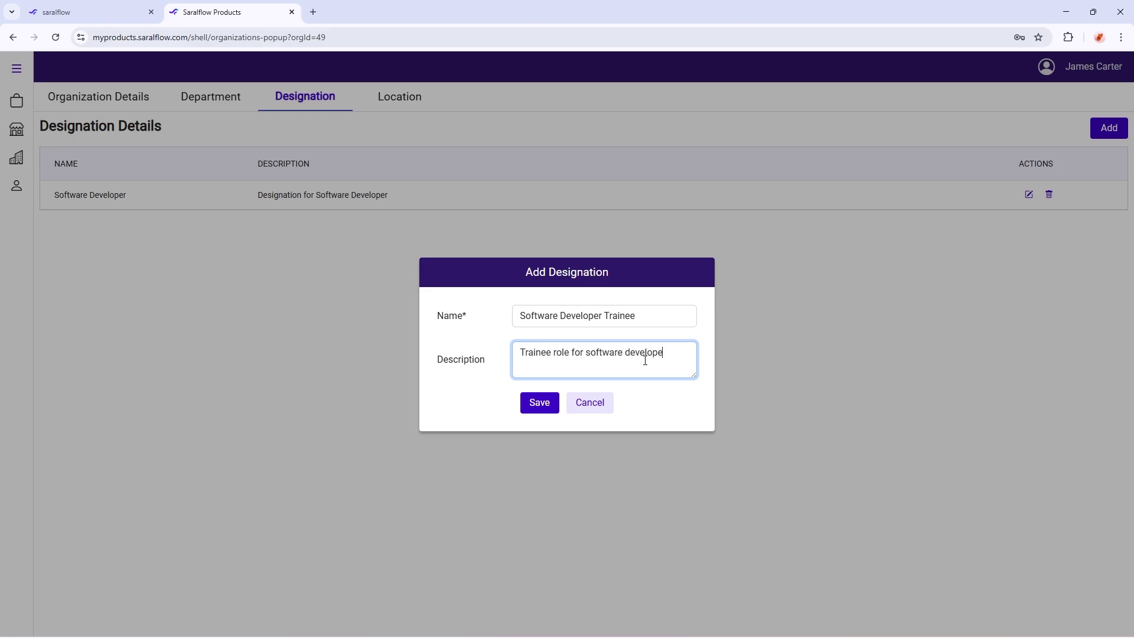
click(538, 405)
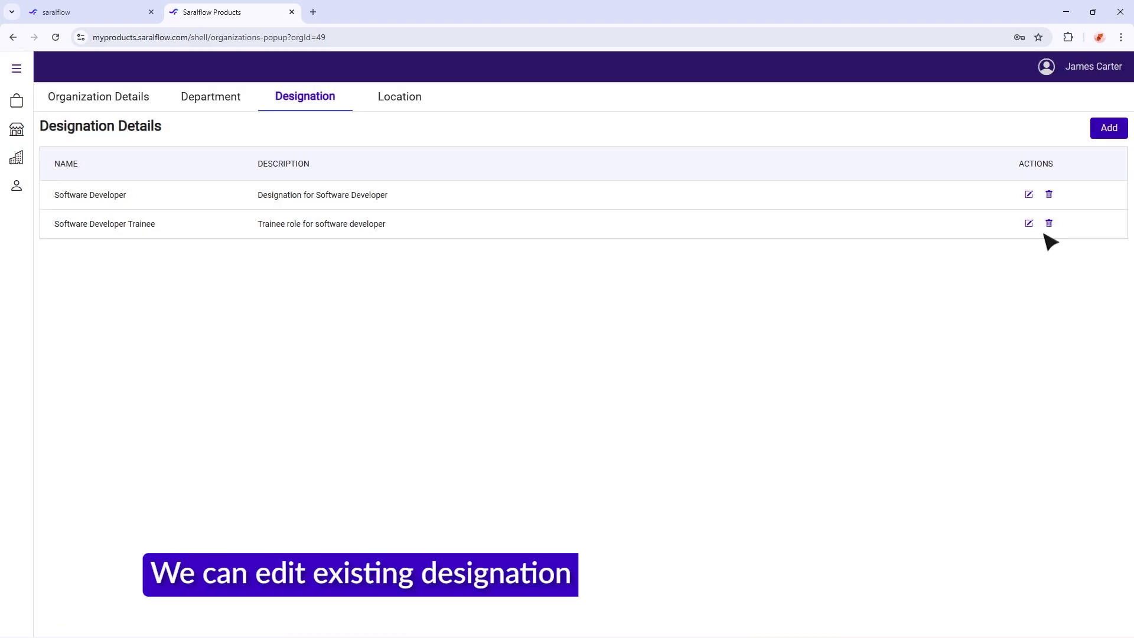
Update the Software Developer Trainee designation without changes, then delete it after confirming
click(1028, 223)
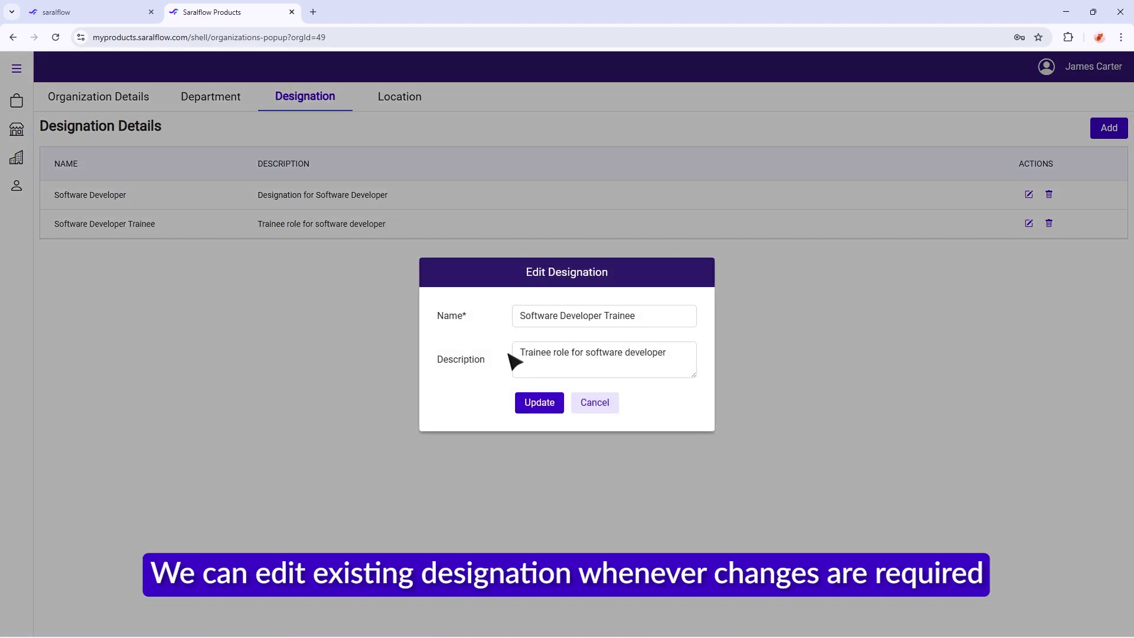
click(541, 407)
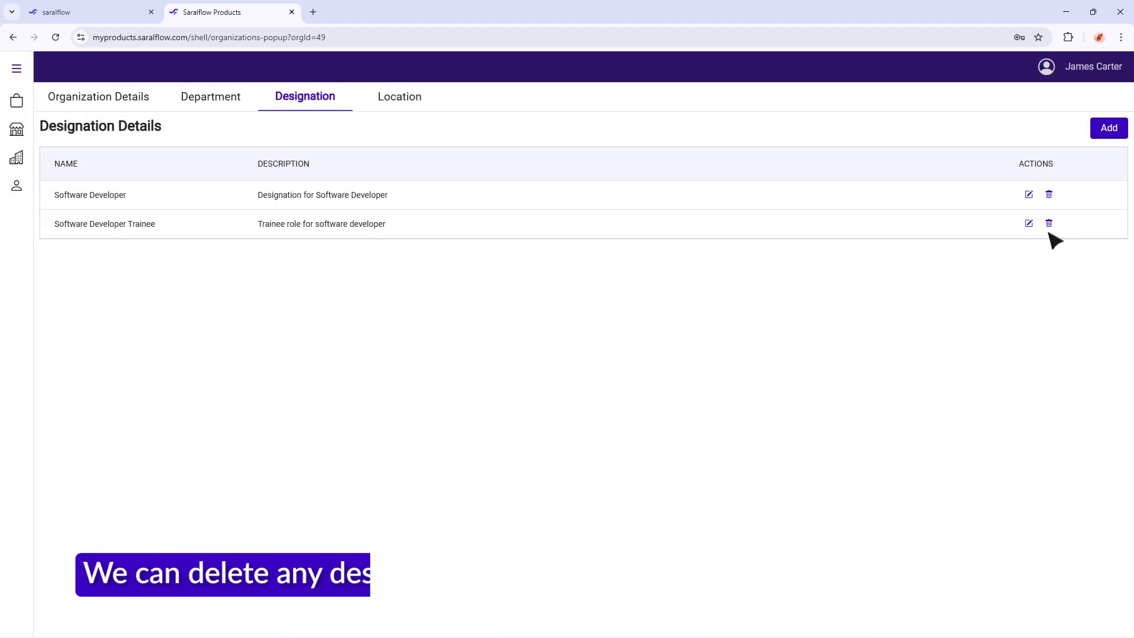
click(1049, 223)
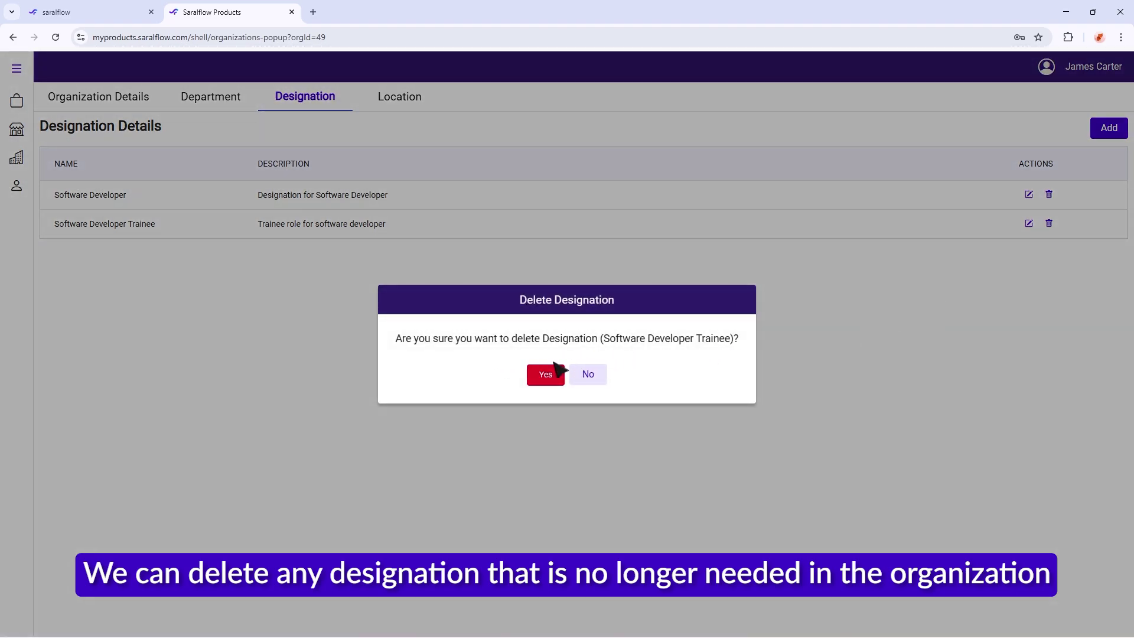
click(543, 378)
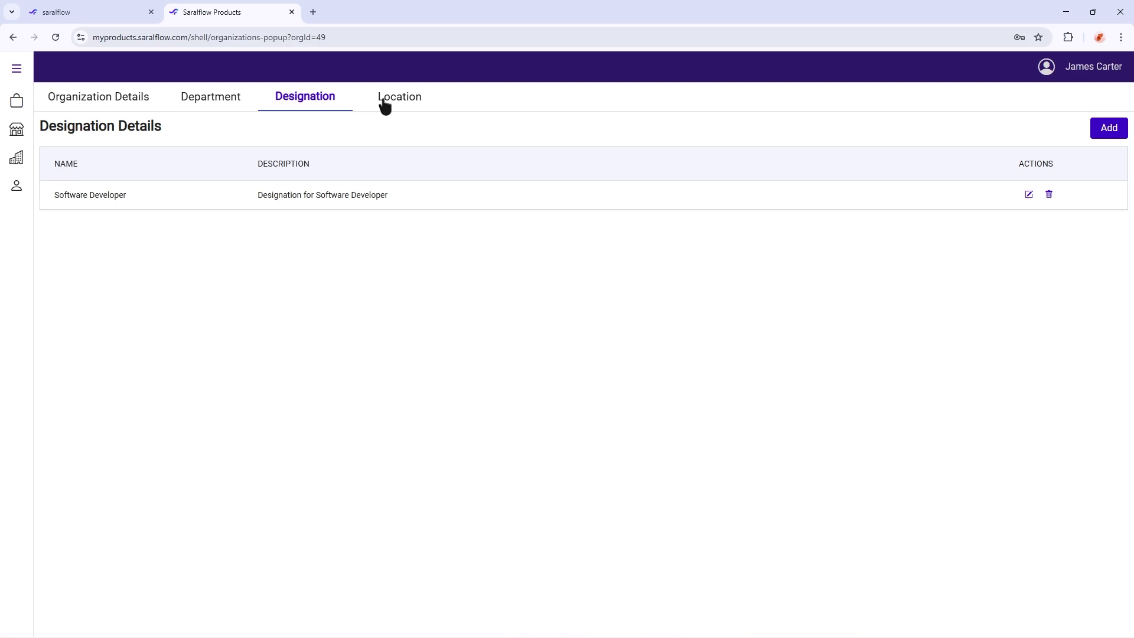
Start a new location named 'India Office' with city Mumbai and its first address line
click(385, 101)
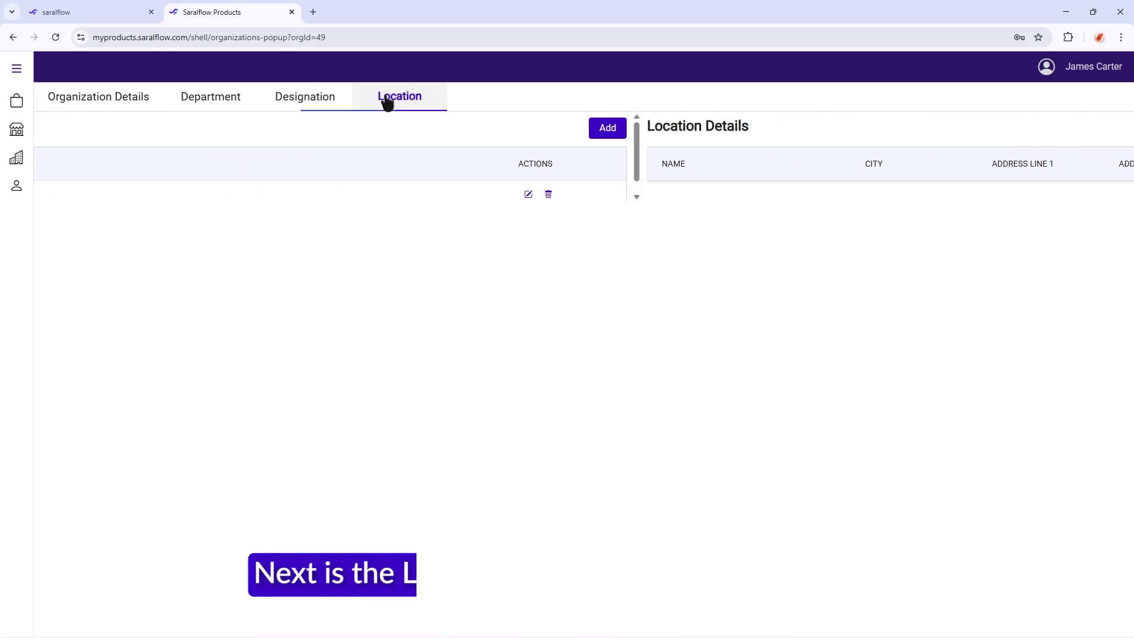
click(1109, 129)
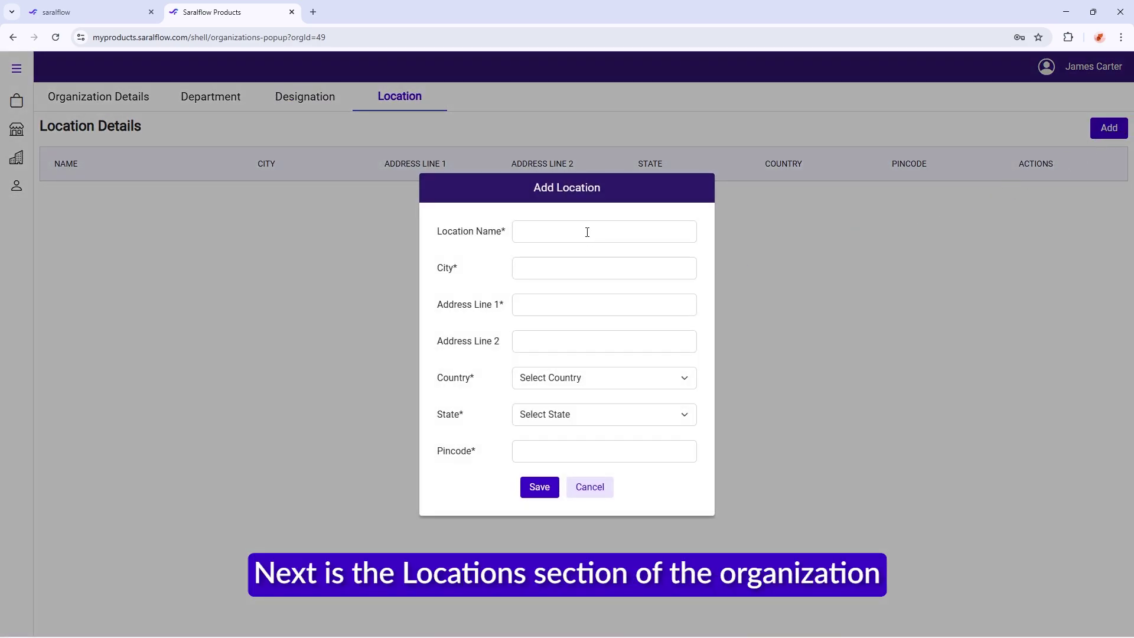
click(587, 232)
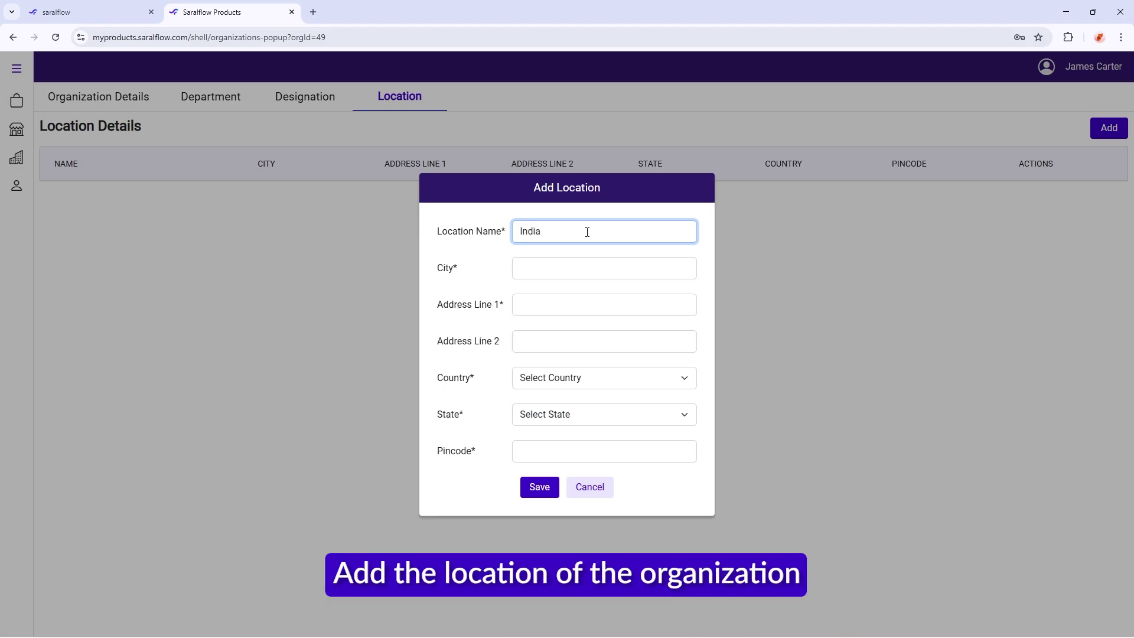
click(581, 268)
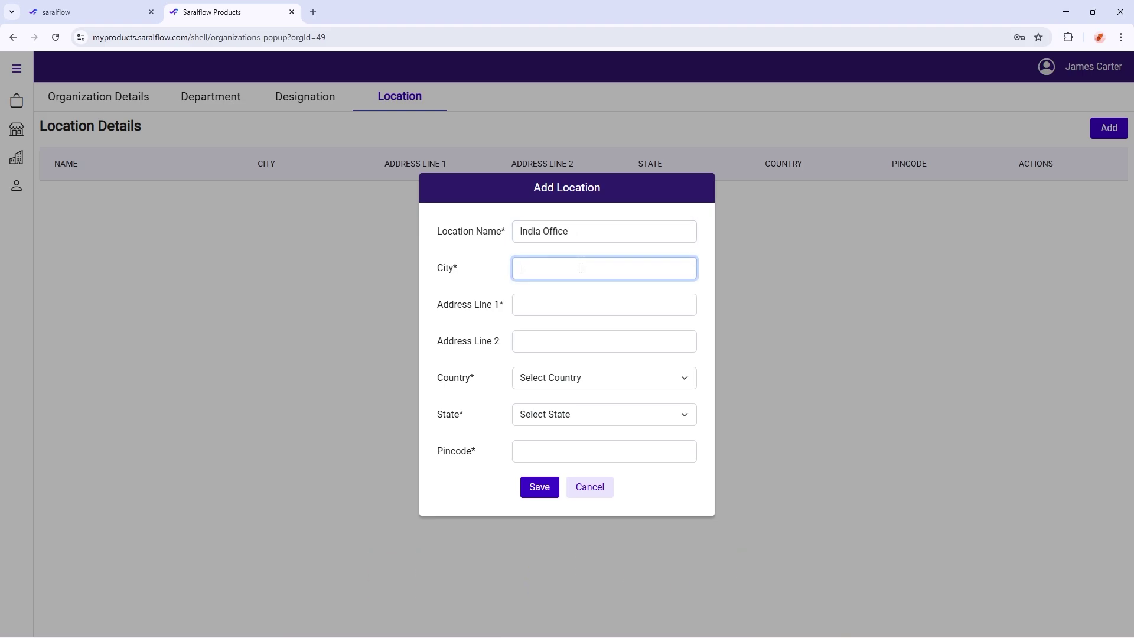
text(Mumbai)
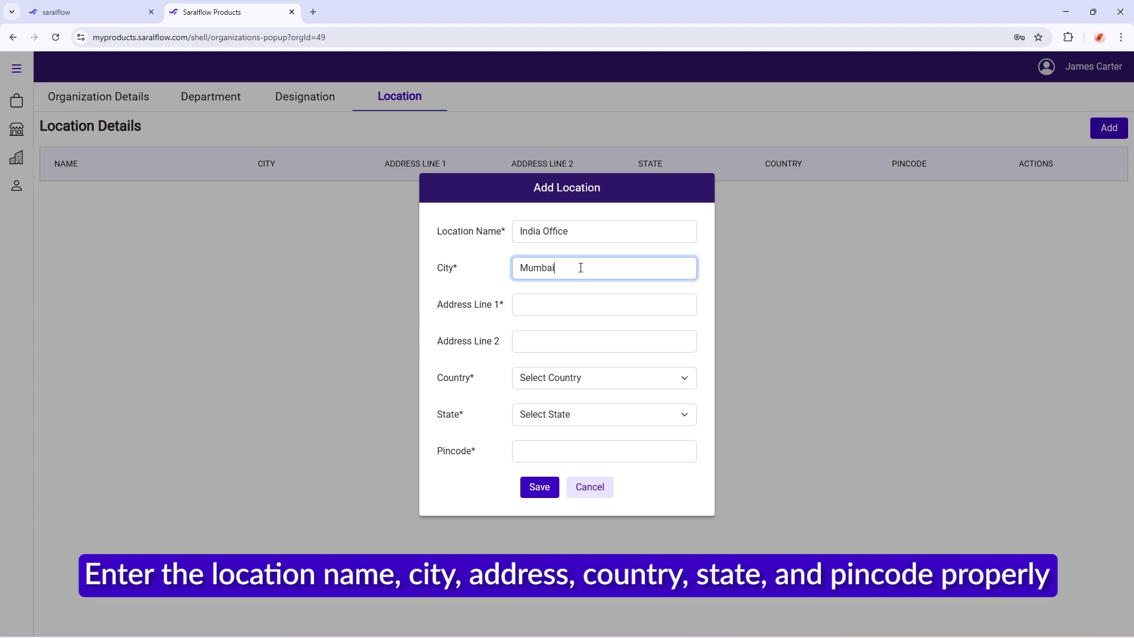
click(560, 302)
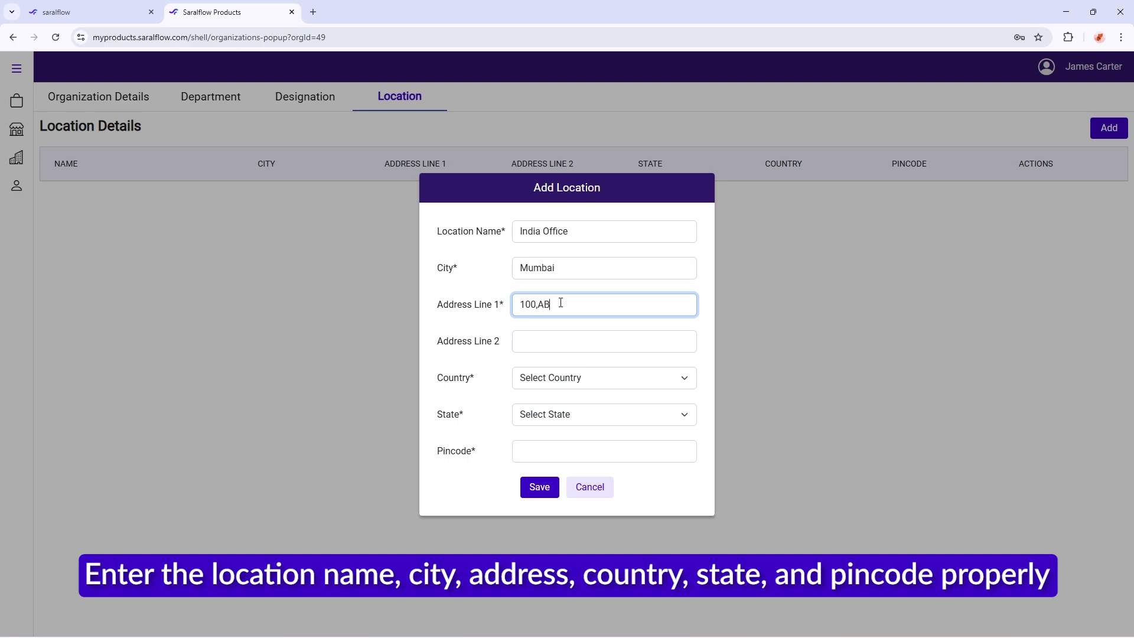
click(559, 338)
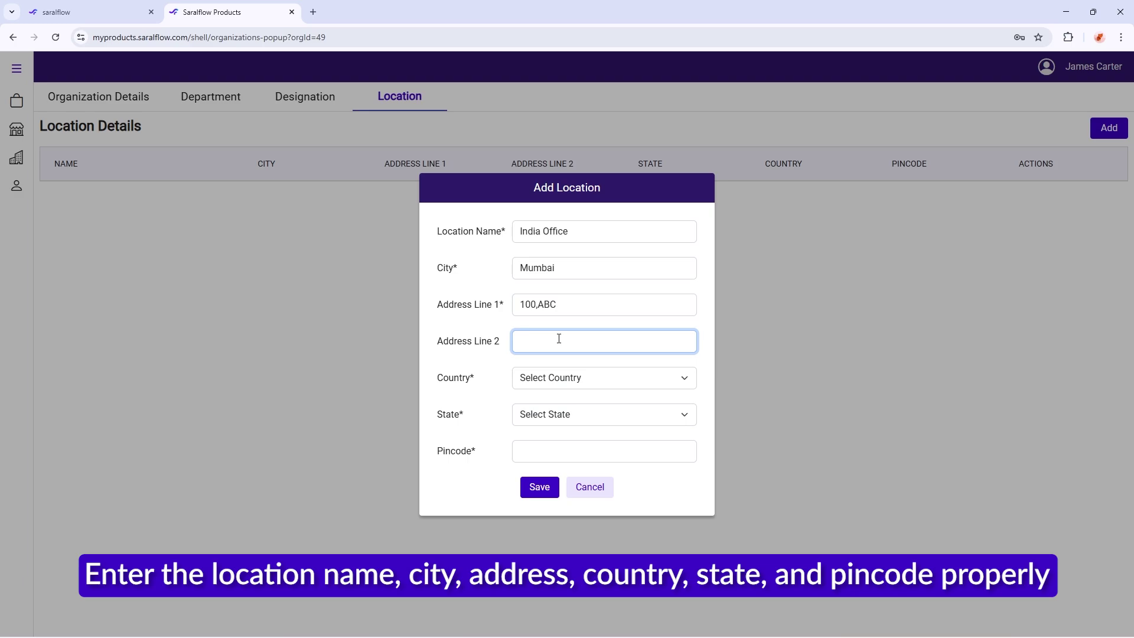
Choose India and Maharashtra, enter the pincode, and save the India Office location
click(560, 390)
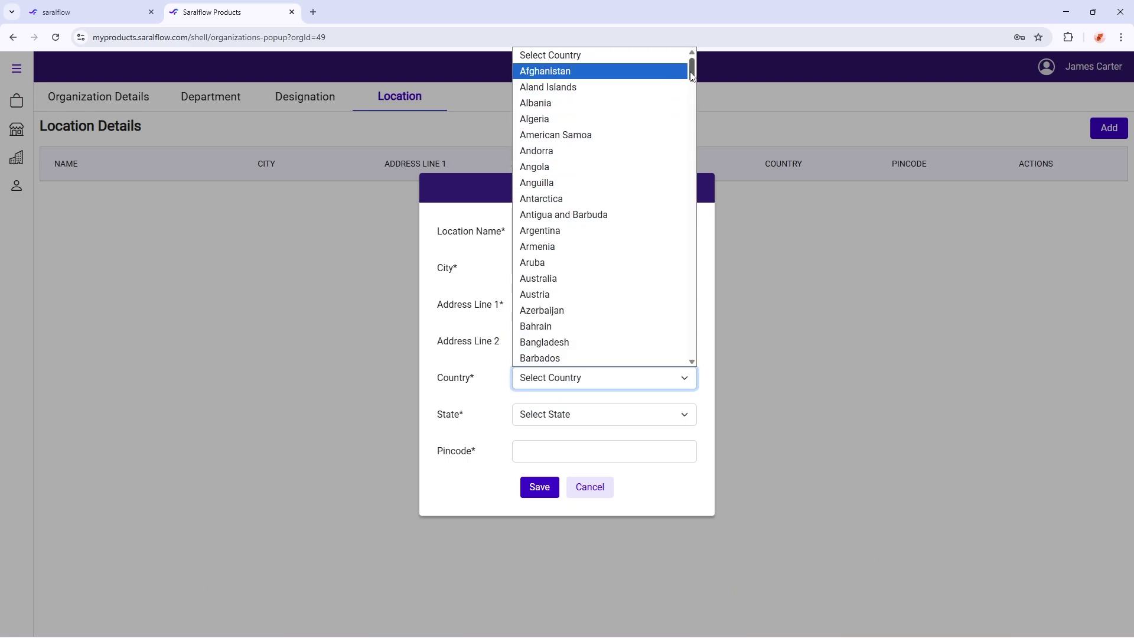
drag(691, 73, 694, 173)
click(571, 283)
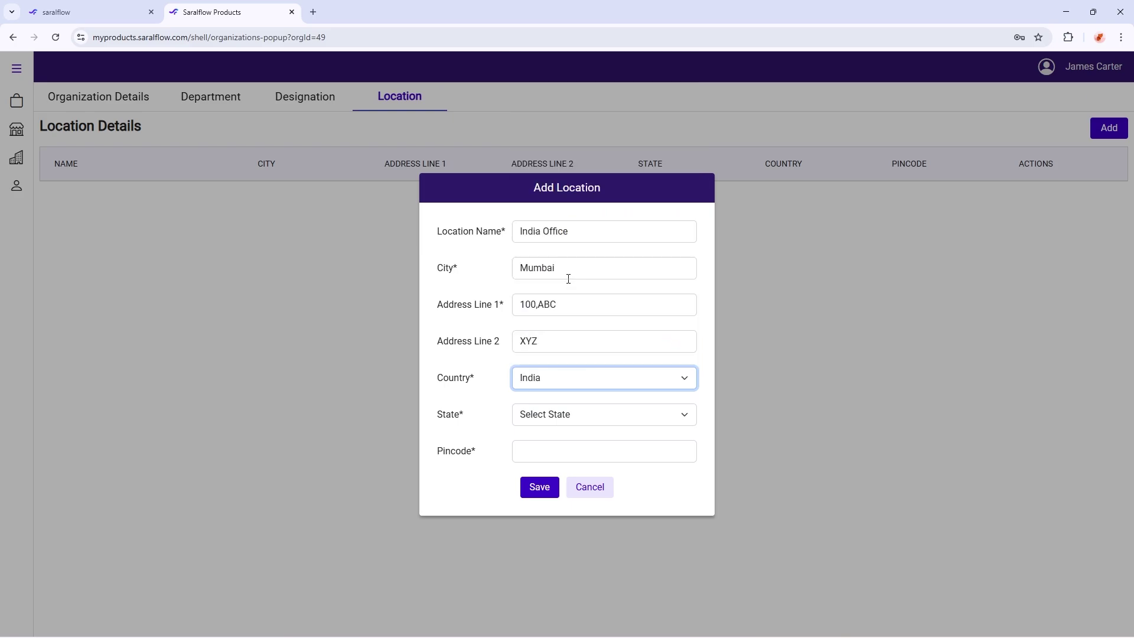
click(575, 420)
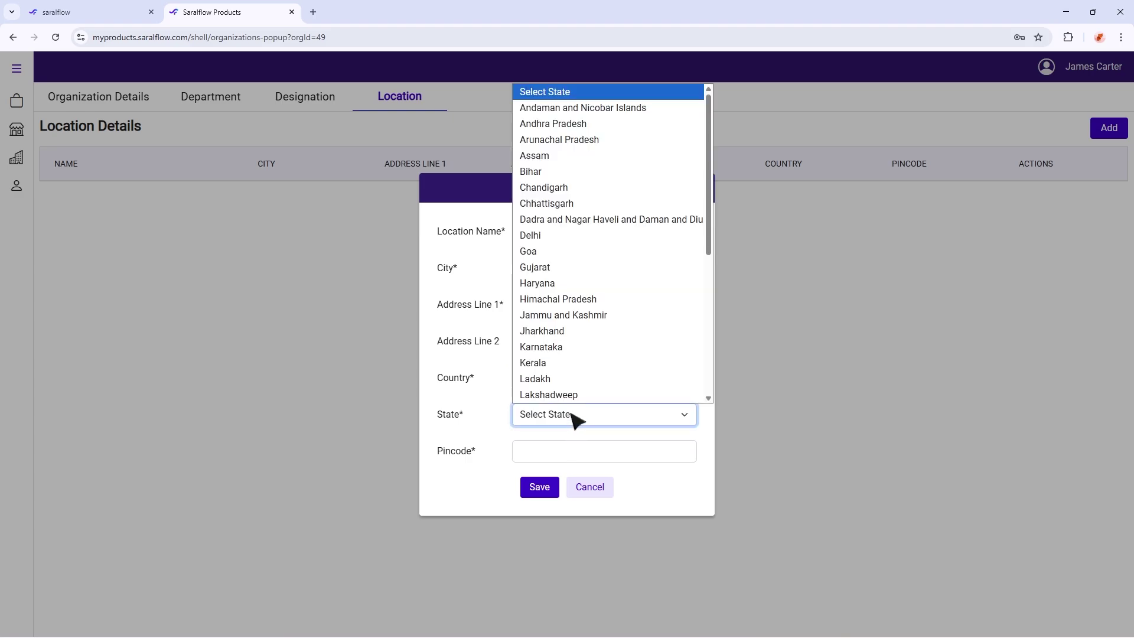
scroll(576, 356, down, 4)
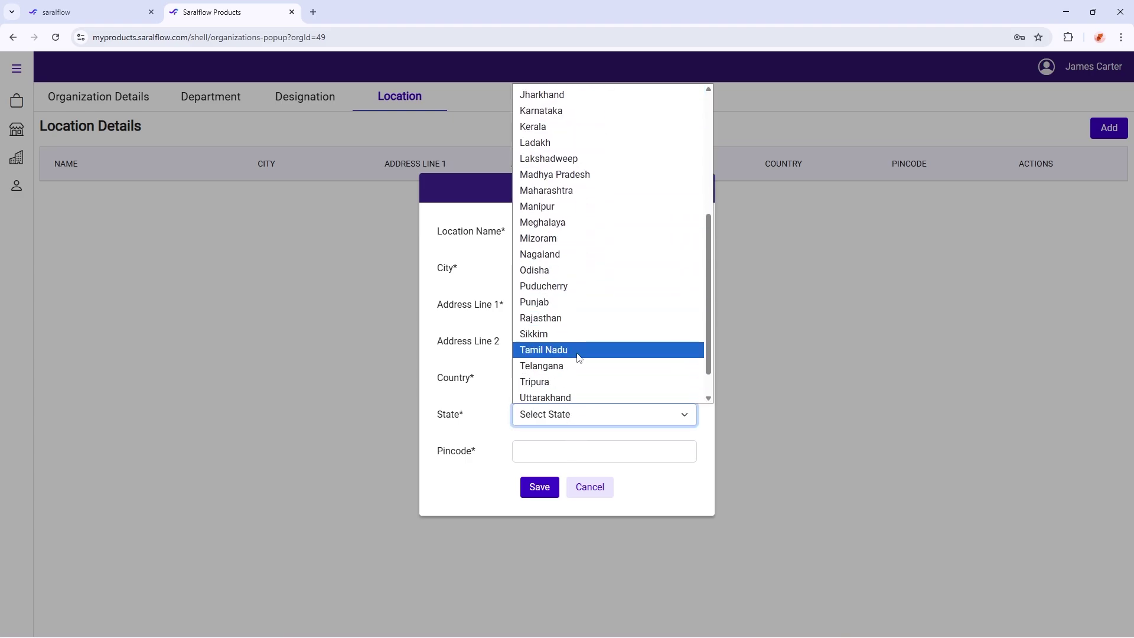
click(542, 193)
click(539, 451)
text(400601)
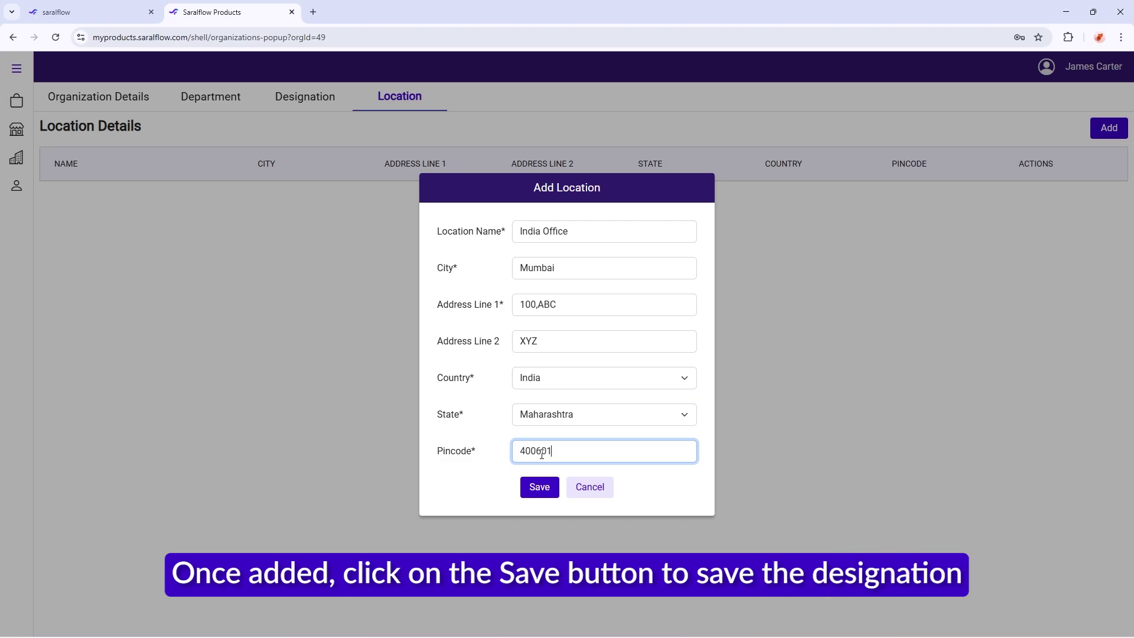
click(540, 488)
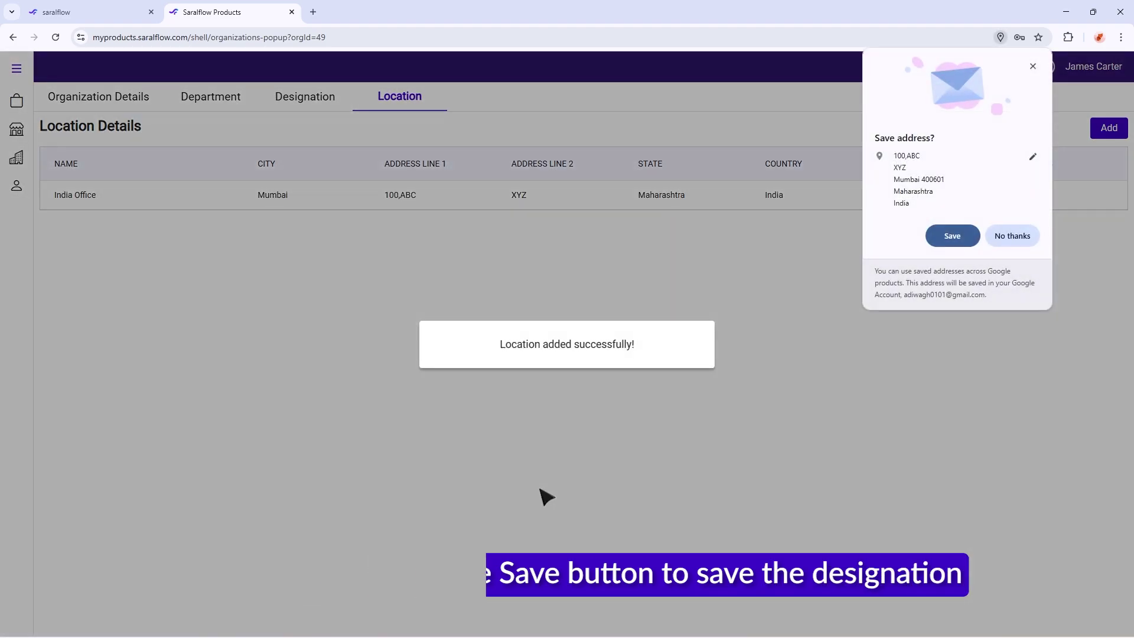
Dismiss Chrome's address popup, update India Office unchanged, then delete it after confirming
click(1008, 235)
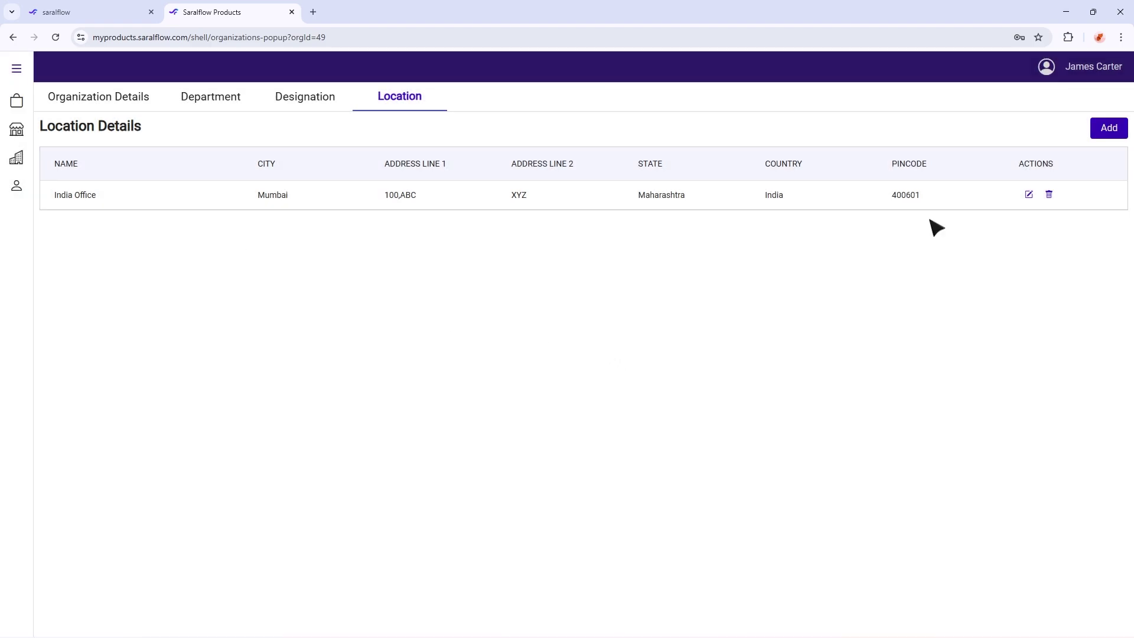
click(1028, 195)
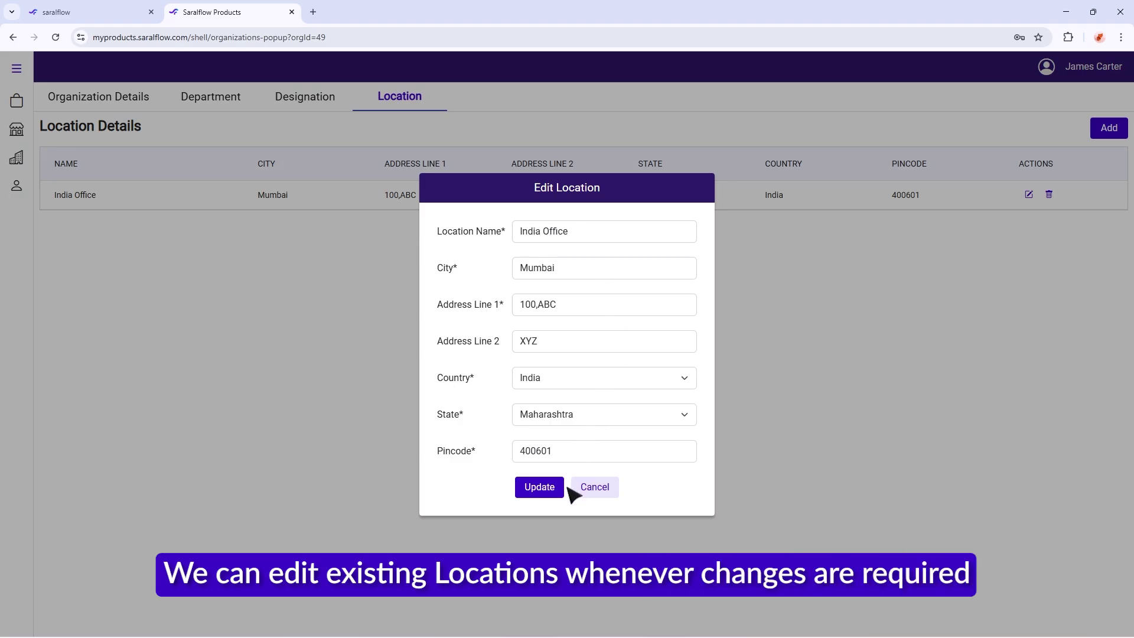
click(543, 493)
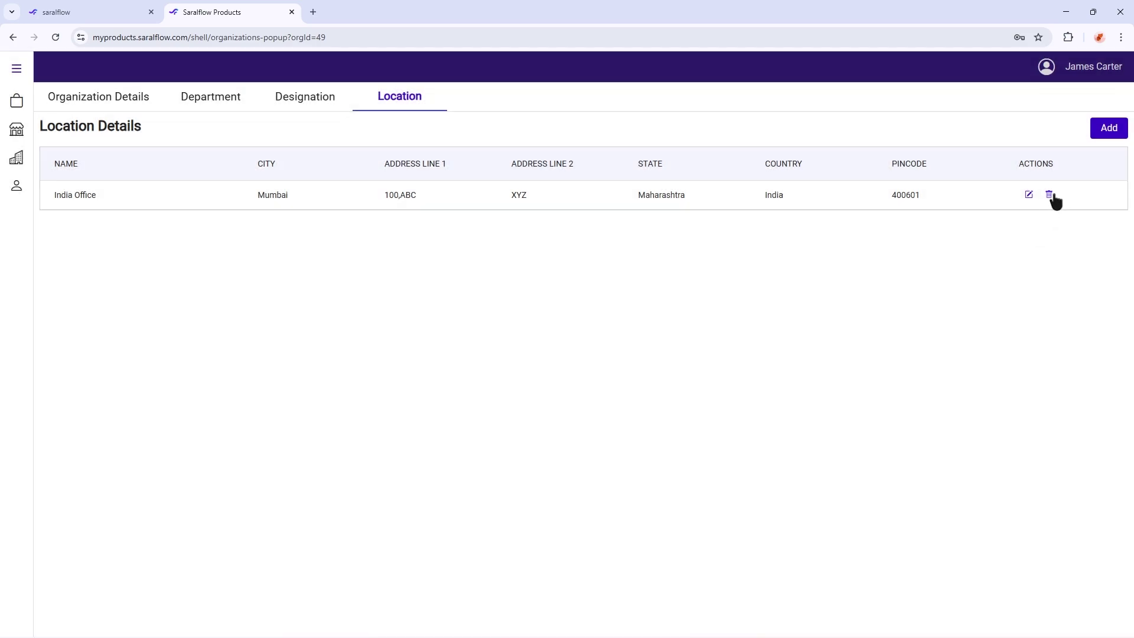
click(1050, 195)
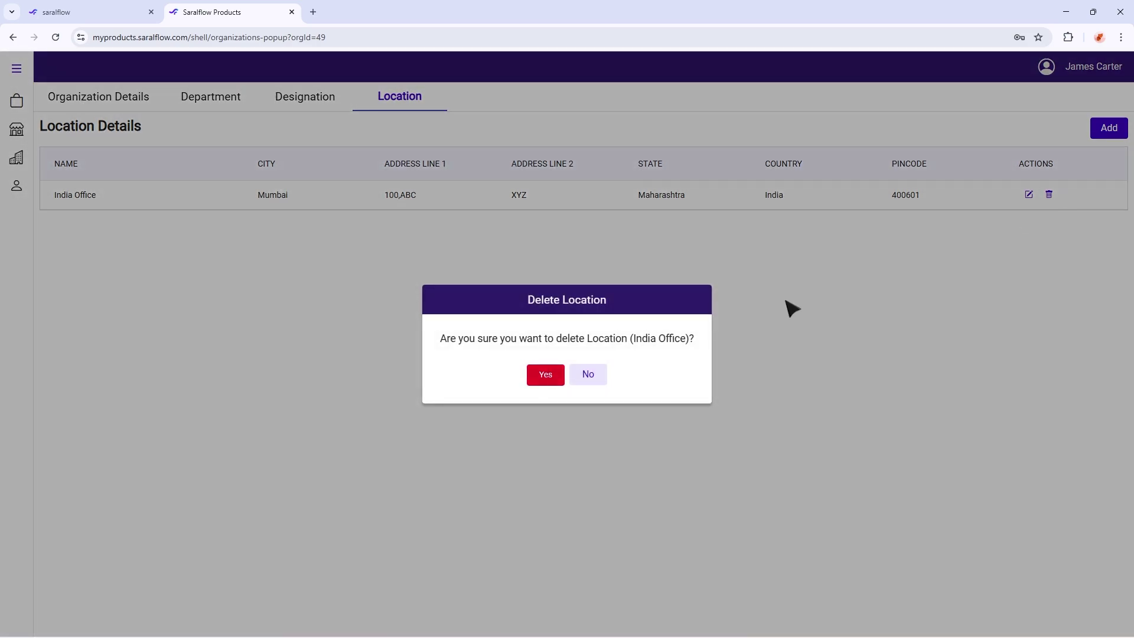
click(539, 378)
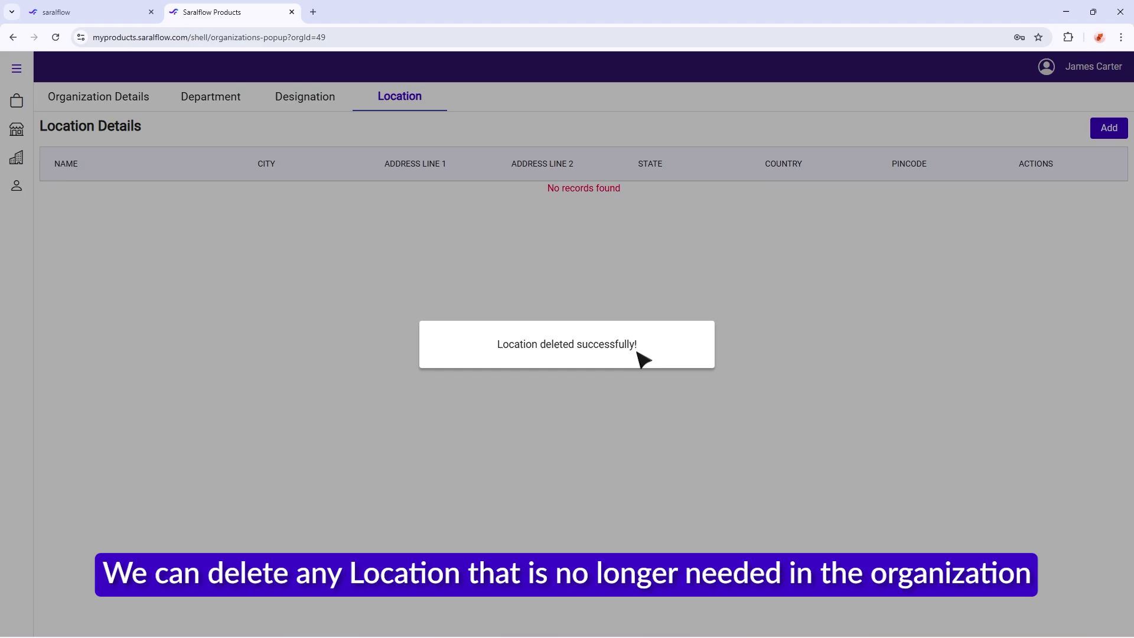